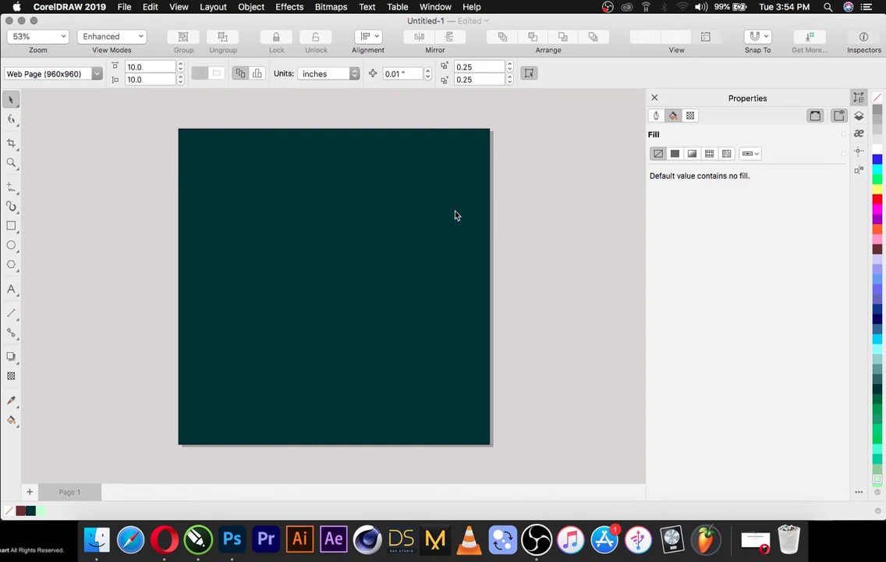
Step: Add the artistic text "Polar Inc.", enlarge it to about 91 pt and place it on the dark green square
left_click(11, 288)
left_click(93, 238)
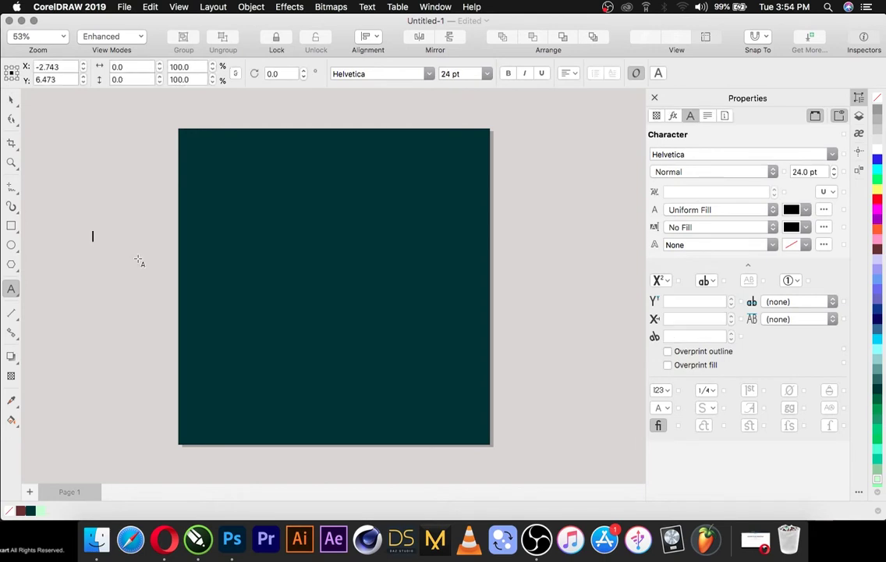
type("Polar Inc.")
left_click(11, 99)
left_click_drag(141, 243, 258, 293)
left_click_drag(188, 247, 332, 258)
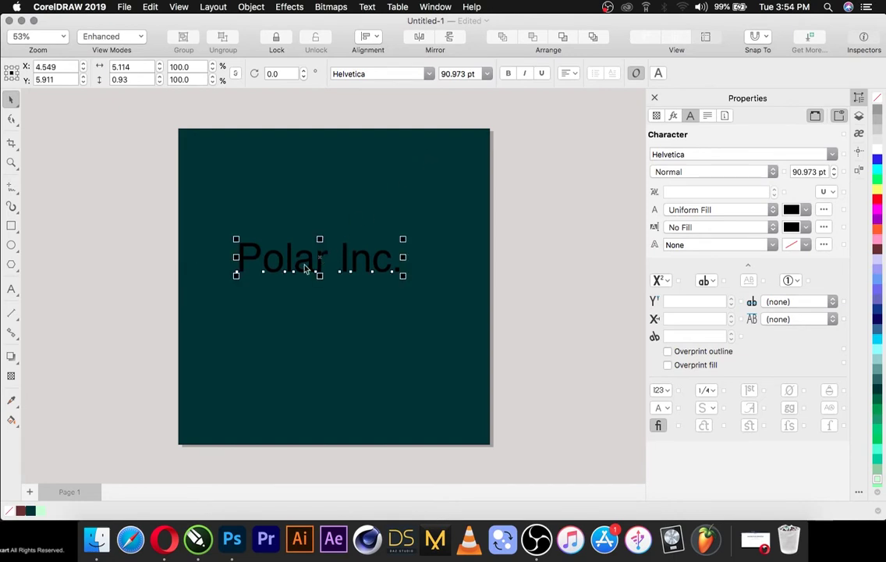
Step: Change the "Polar Inc." font to Tropical Summer Signature and enlarge the text to about 138 pt
left_click(388, 72)
left_click_drag(376, 73, 334, 76)
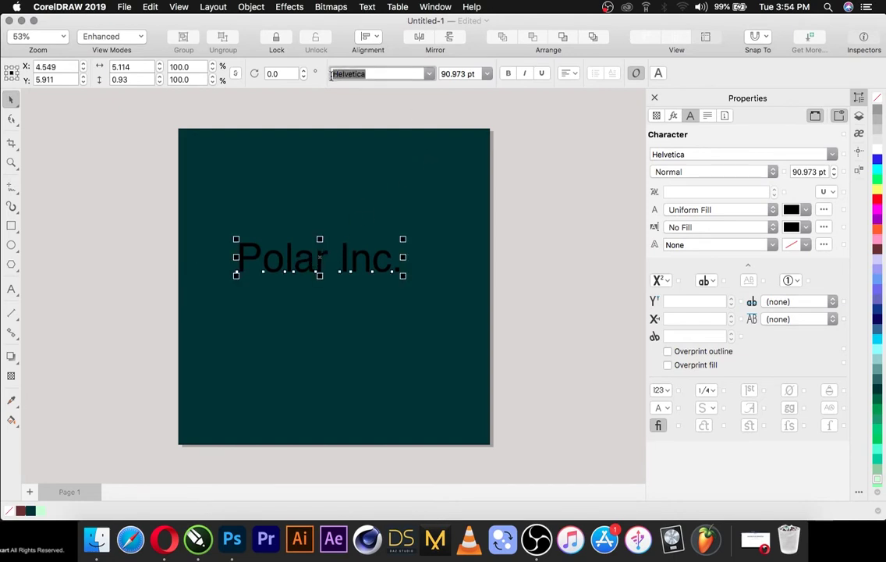
type("Walls Regular")
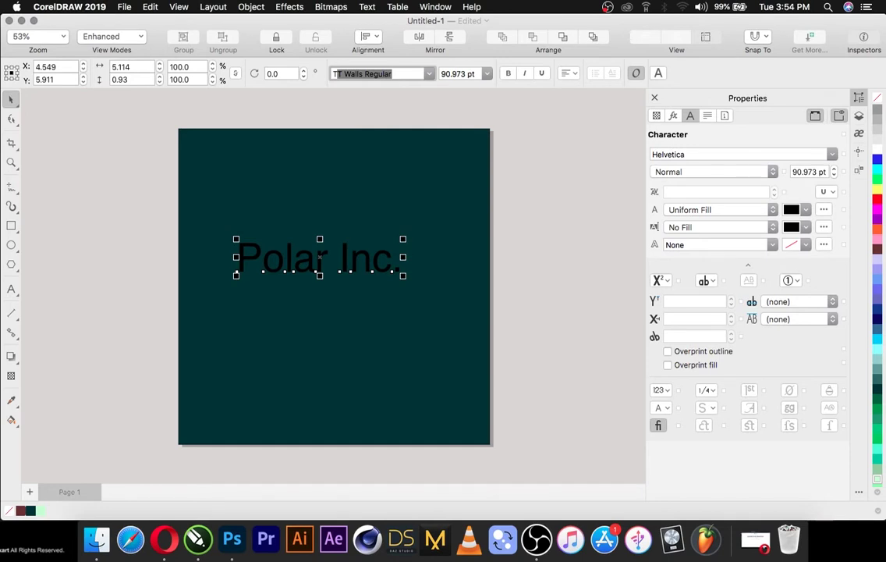
type("TRopic")
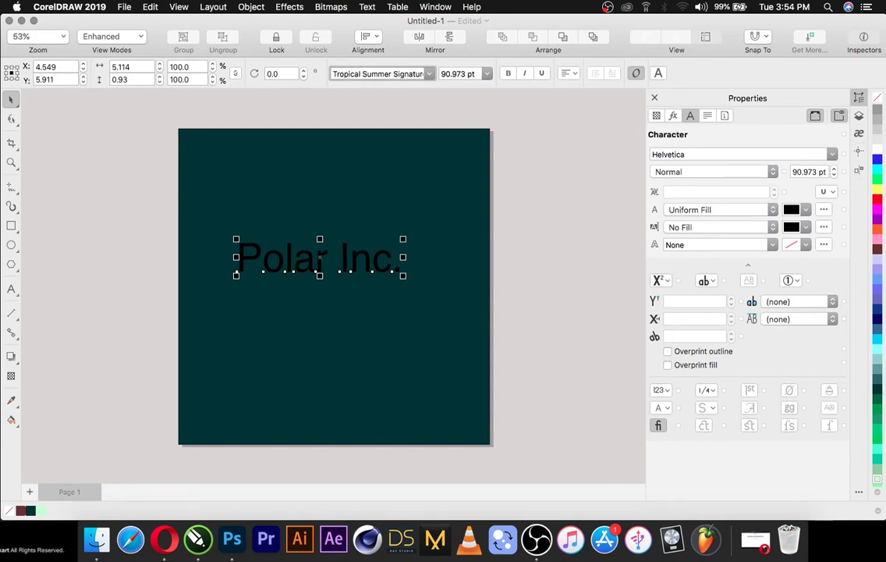
key("Return")
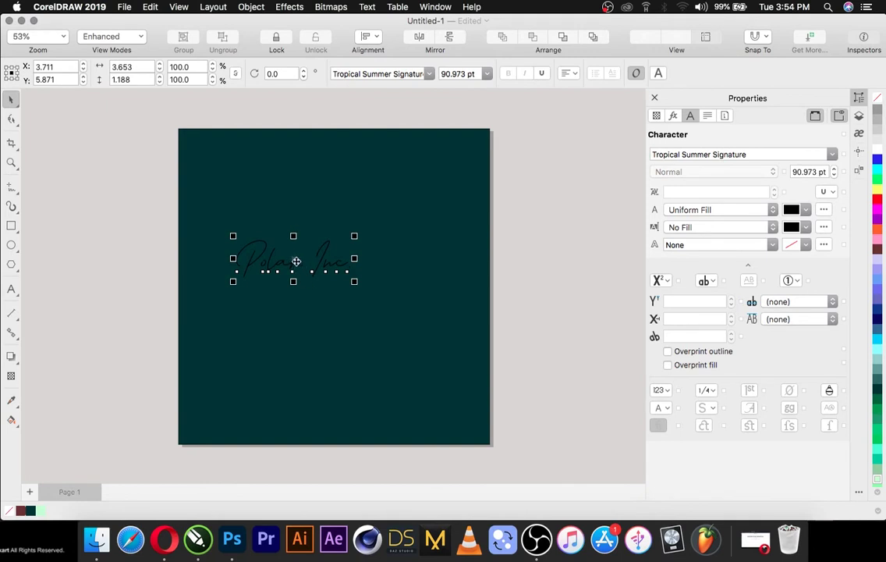
left_click_drag(355, 282, 416, 323)
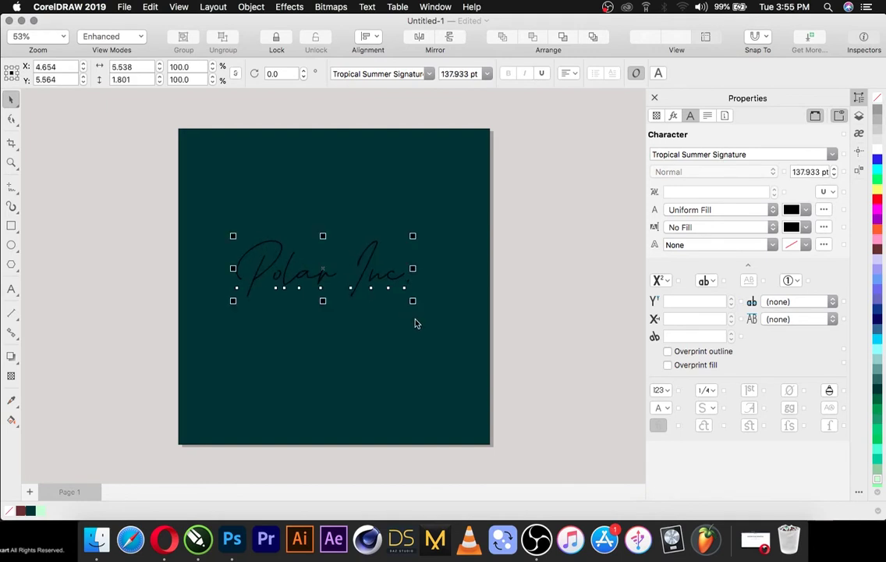
Step: Fill the "Polar Inc." text with light mint green and tighten its letter spacing to about 4.75 inches overall width
left_click(40, 510)
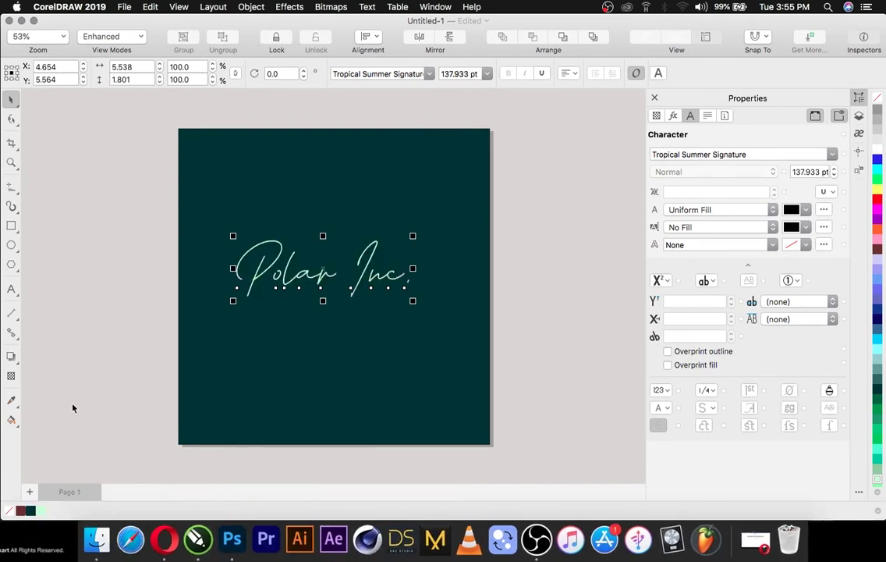
left_click(13, 119)
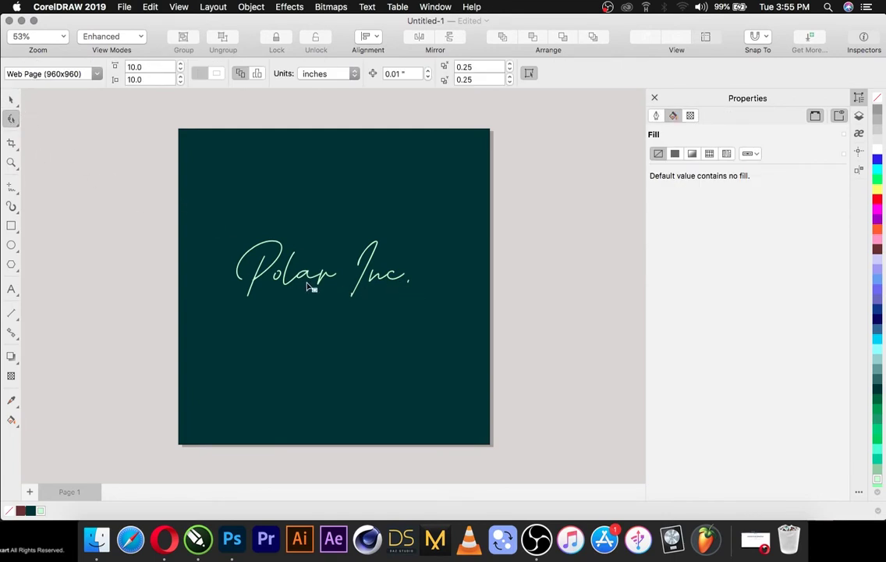
left_click(340, 290)
left_click_drag(413, 302, 374, 304)
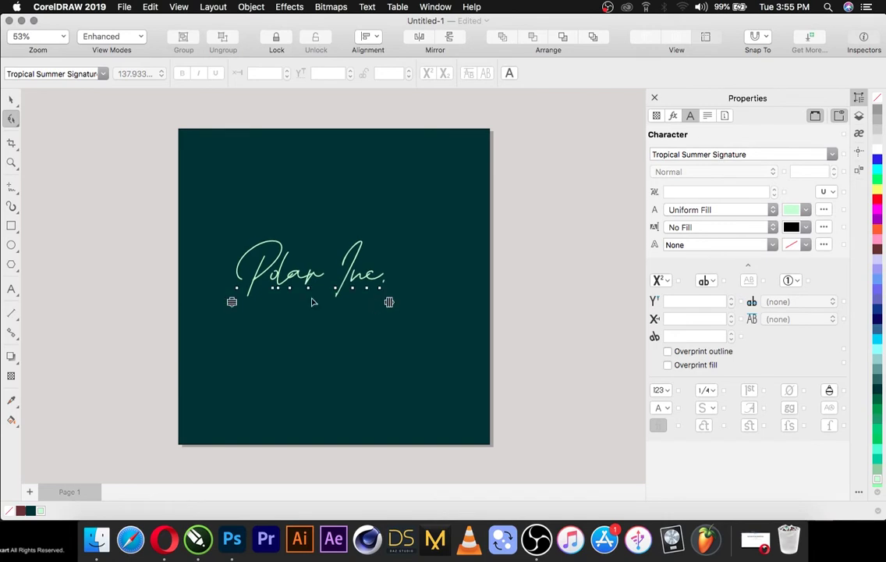
key("space")
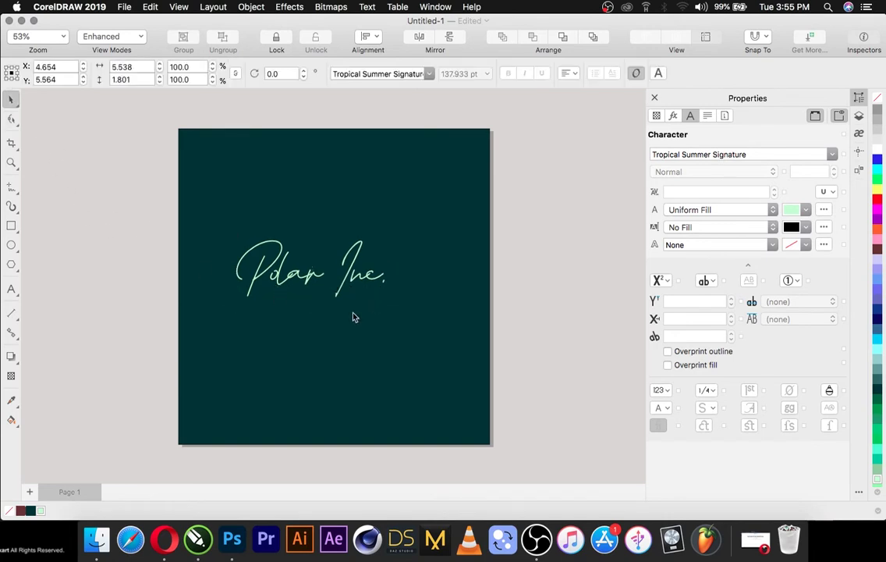
key("Escape")
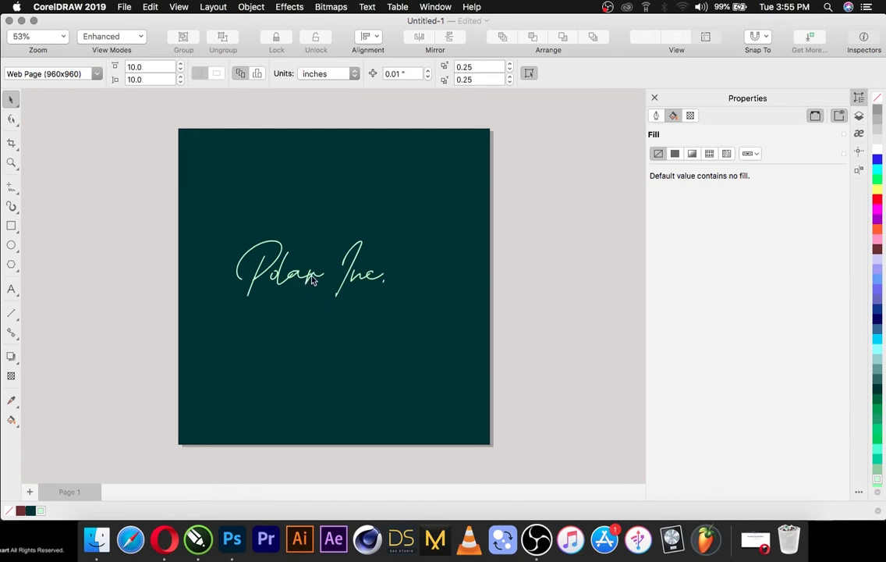
Step: Skew the "Polar Inc." text vertically so it slants upward by about 3 degrees
left_click(347, 279)
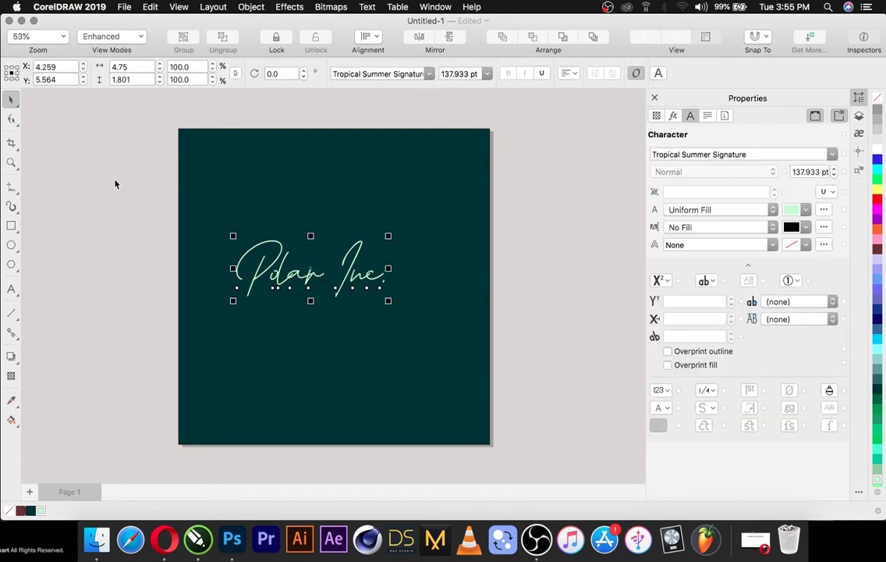
left_click(277, 242)
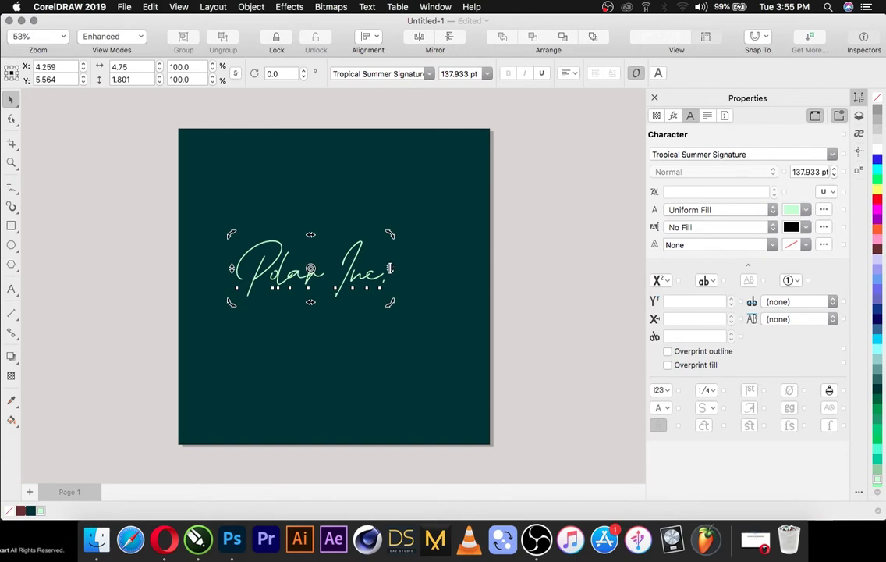
double_click(386, 268)
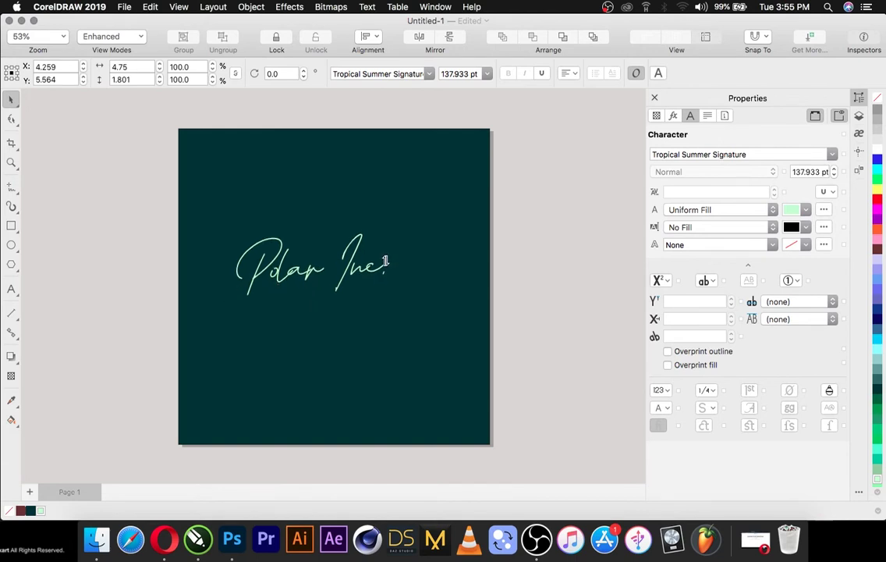
key("Escape")
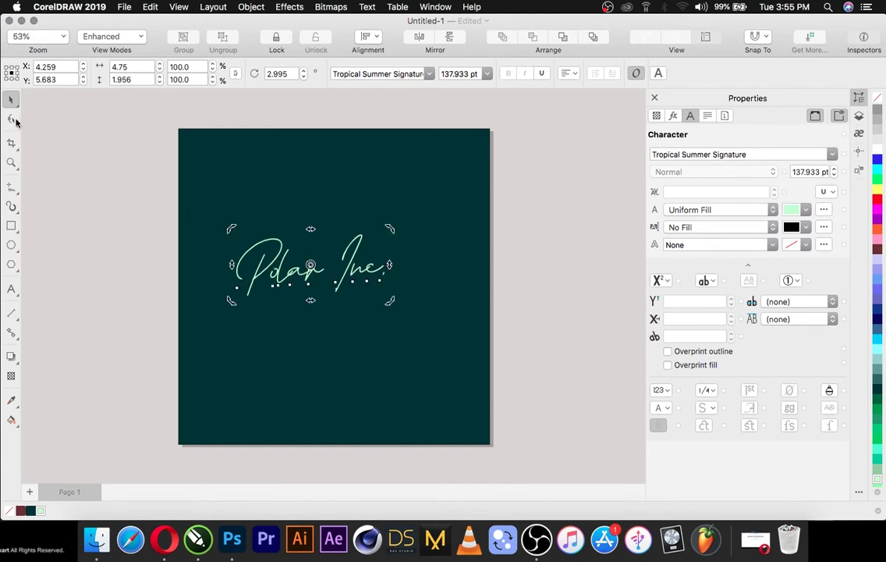
Step: Tighten the letter spacing of the slanted "Polar Inc." text further, to about 4.38 inches overall width
left_click(11, 119)
left_click_drag(390, 300, 377, 301)
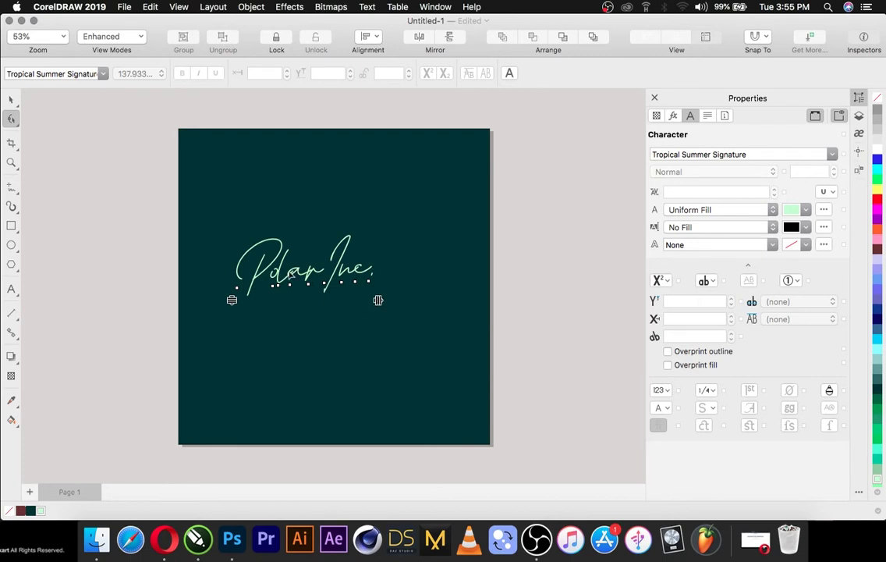
left_click(11, 99)
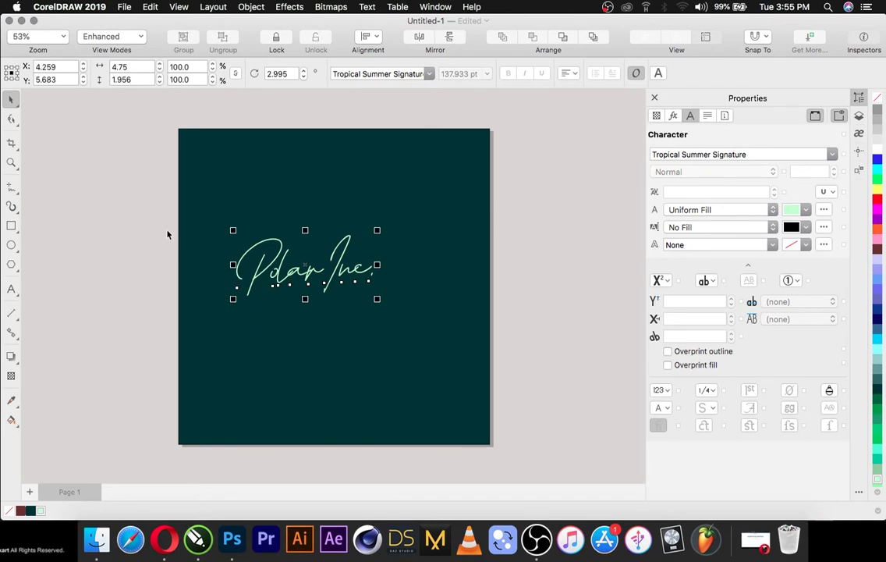
Step: Center the "Polar Inc." text on the page
key("p")
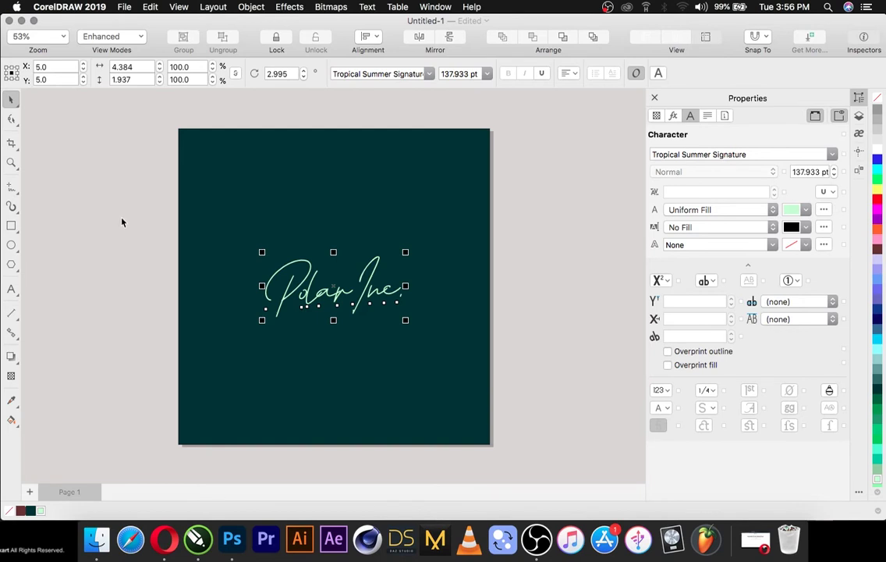
key("shift+F2")
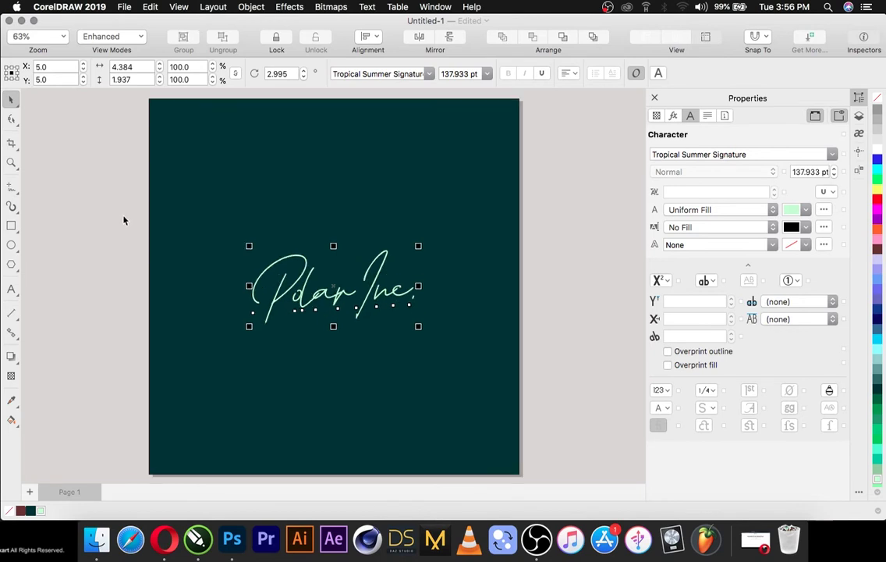
left_click(59, 195)
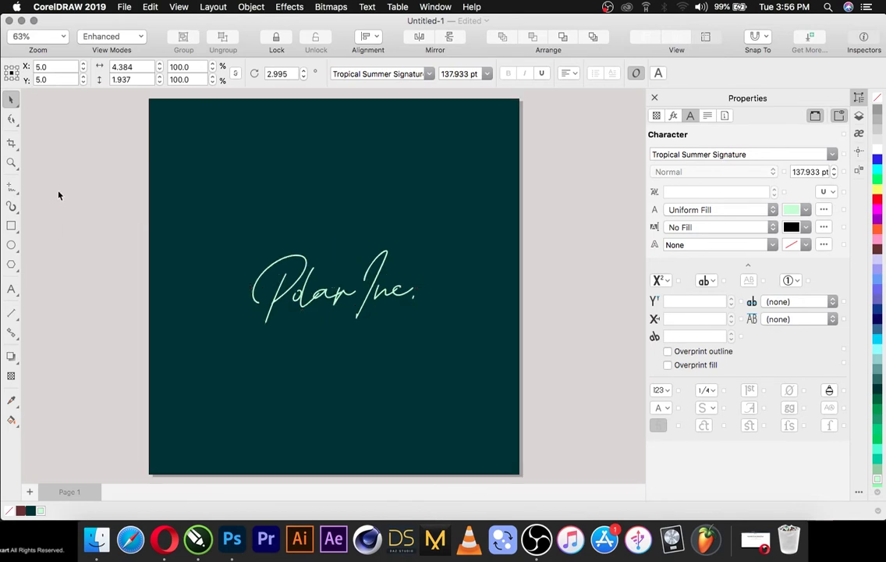
Step: Add the artistic text "PHOTOGRAPHY" at about 15.4 pt and place it just beneath the word "Polar"
left_click(374, 289)
left_click(10, 290)
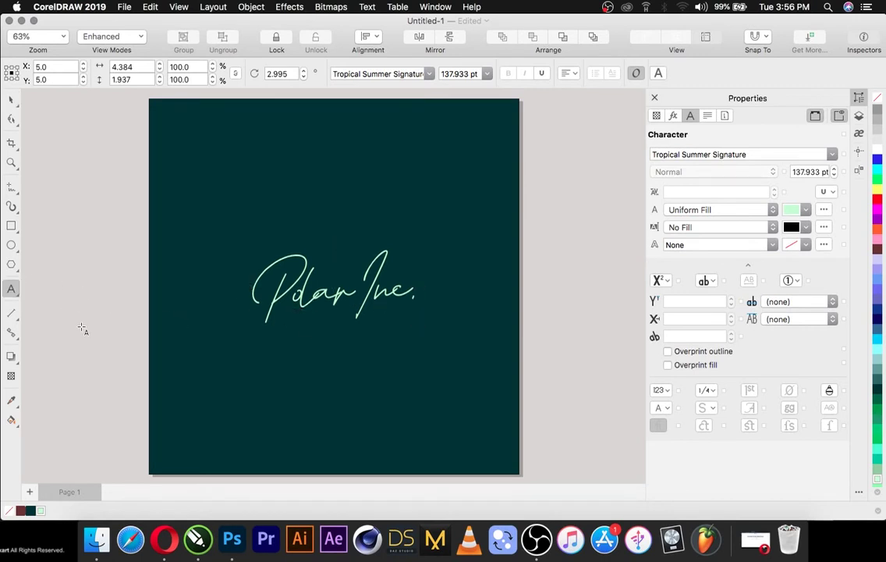
left_click(81, 330)
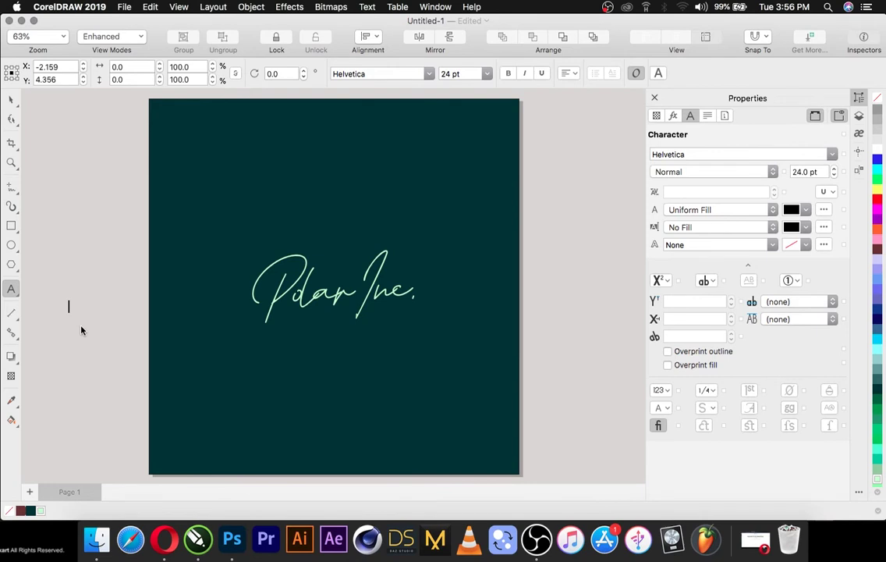
type("PHOTOGRA")
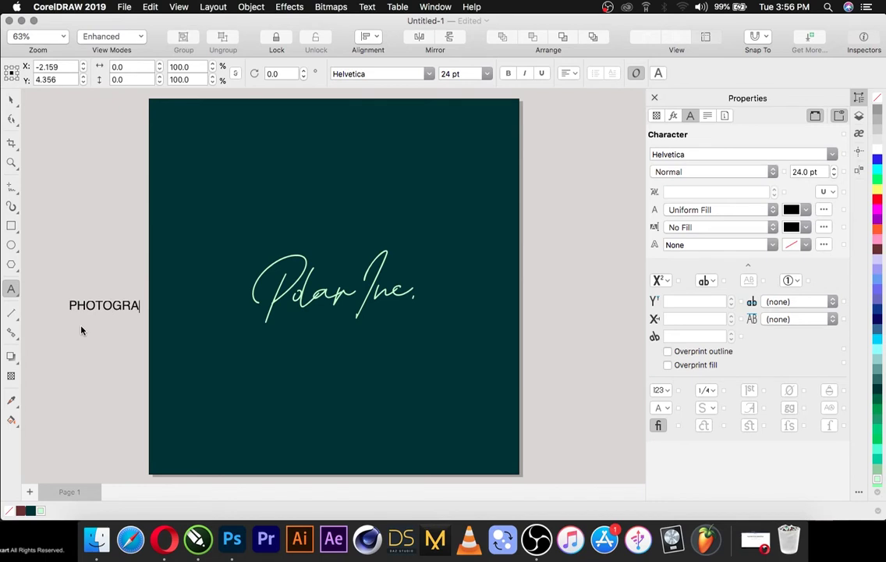
type("PHY")
left_click(11, 99)
left_click_drag(119, 306, 305, 320)
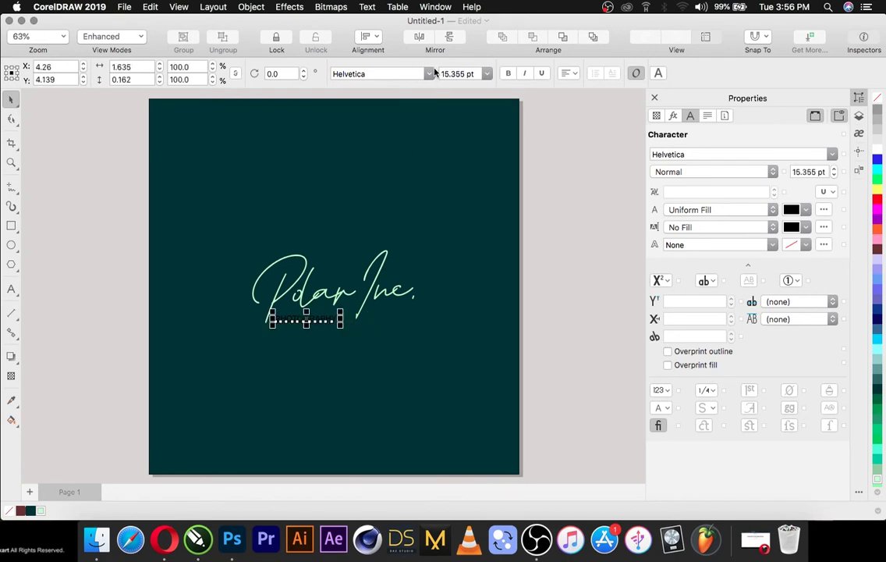
Step: Set the "PHOTOGRAPHY" text to the Navarro font and fill it with the same light mint green
left_click(385, 72)
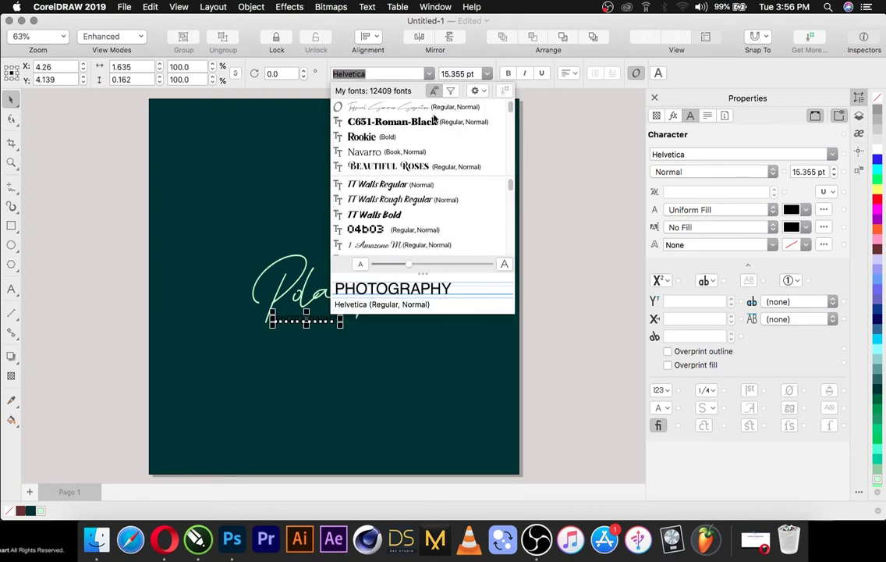
left_click(393, 156)
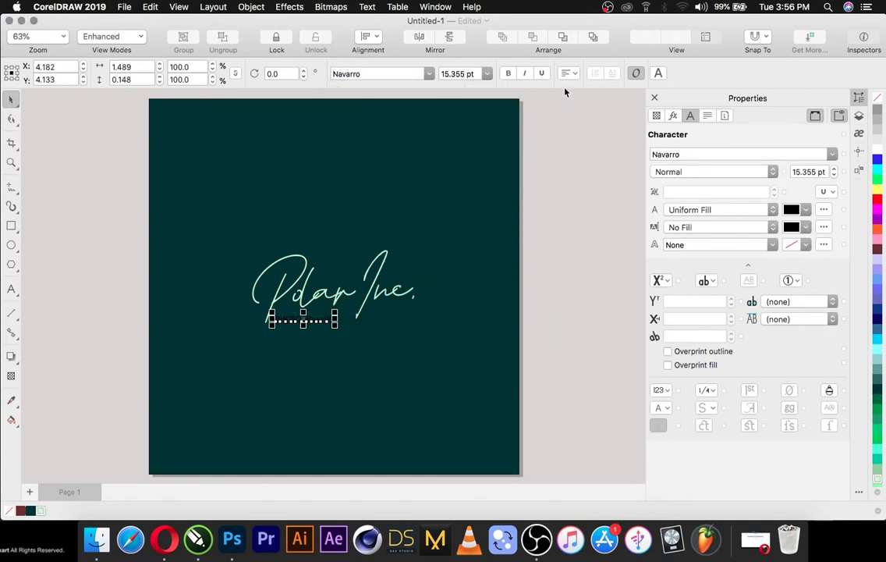
left_click(40, 511)
Step: Widen the letter spacing of the "PHOTOGRAPHY" text so it reaches the foot of the "I"
left_click(11, 119)
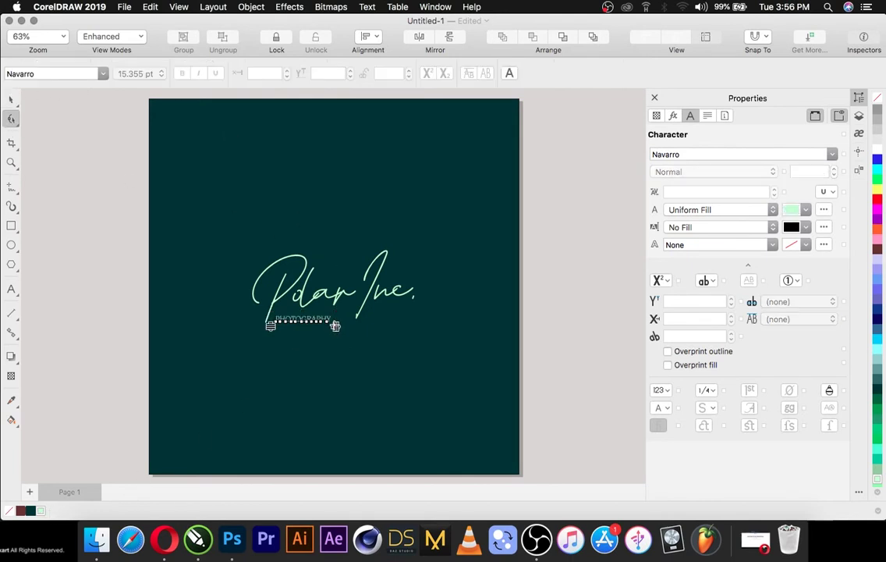
left_click_drag(338, 324, 355, 326)
left_click(10, 102)
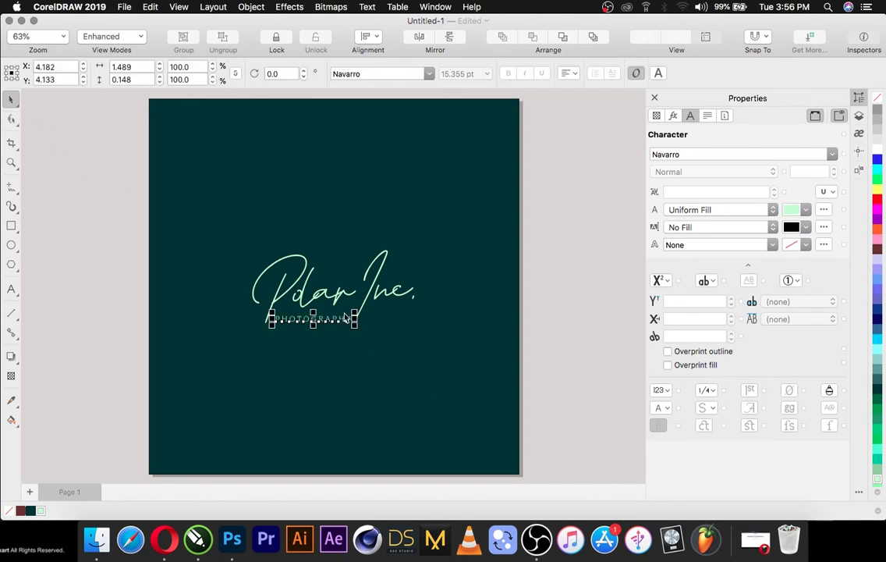
Step: Shrink "PHOTOGRAPHY" to about 10.1 pt and spread its letters further, to about 1.98 inches overall width
mouse_move(355, 311)
left_mouse_down()
mouse_move(291, 311)
mouse_move(346, 310)
left_mouse_up()
left_click(12, 118)
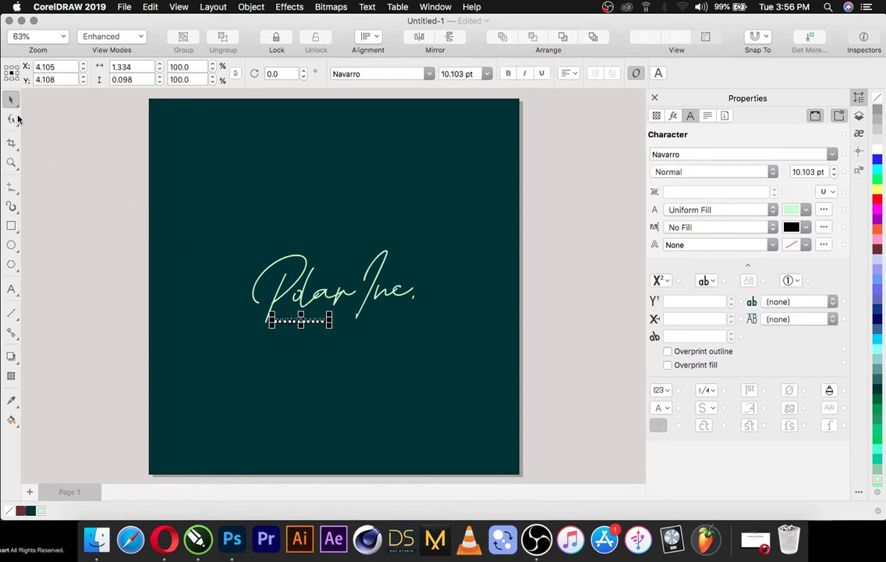
left_click_drag(330, 327, 351, 330)
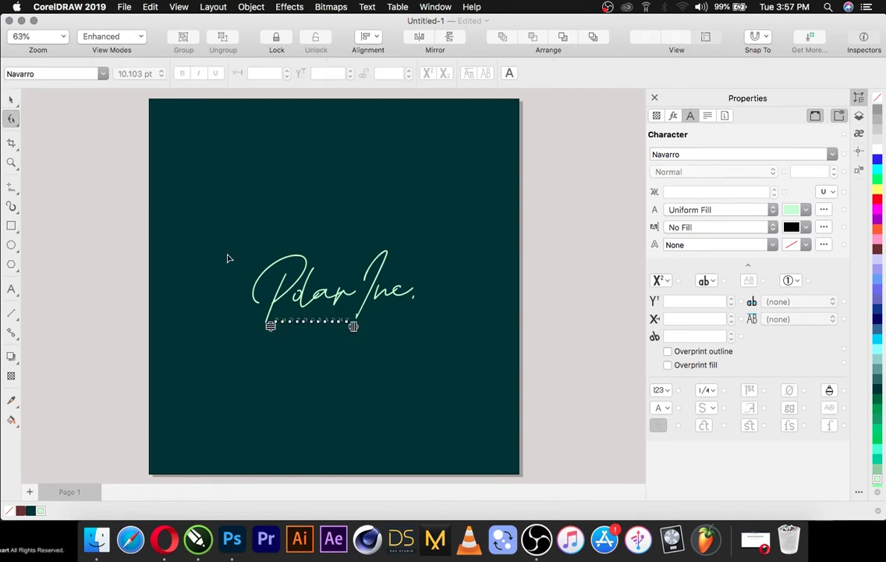
left_click(11, 99)
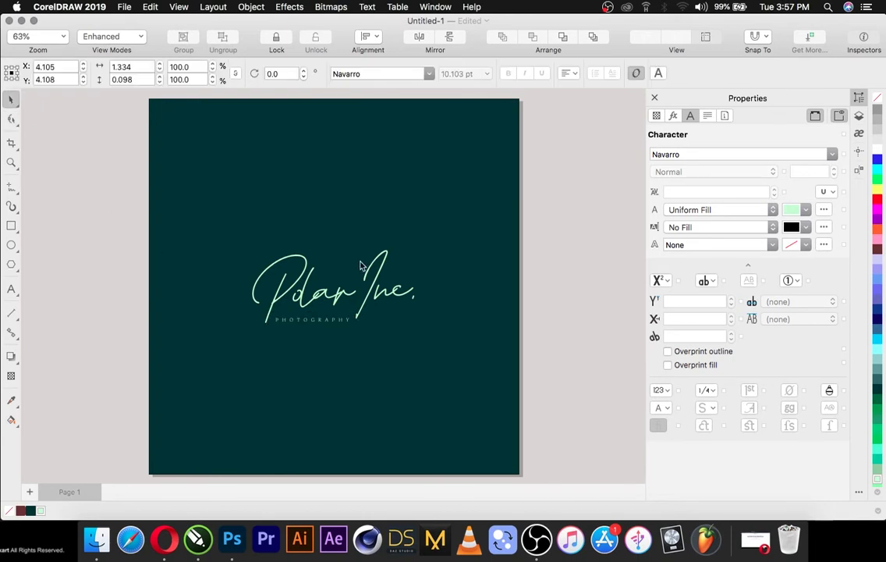
Step: Move the "PHOTOGRAPHY" text slightly up, closer to the "Polar" lettering, at about Y 4.175 inches
left_click(295, 369)
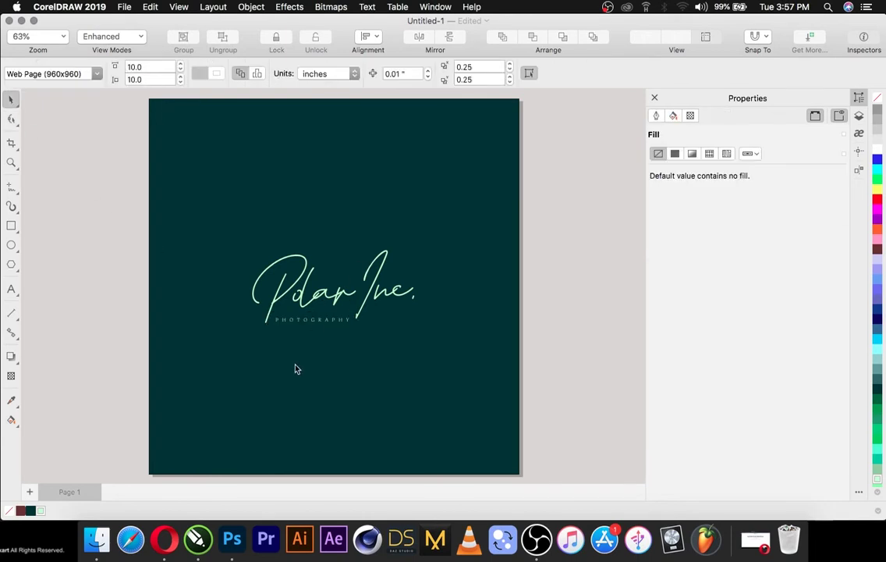
left_click(322, 327)
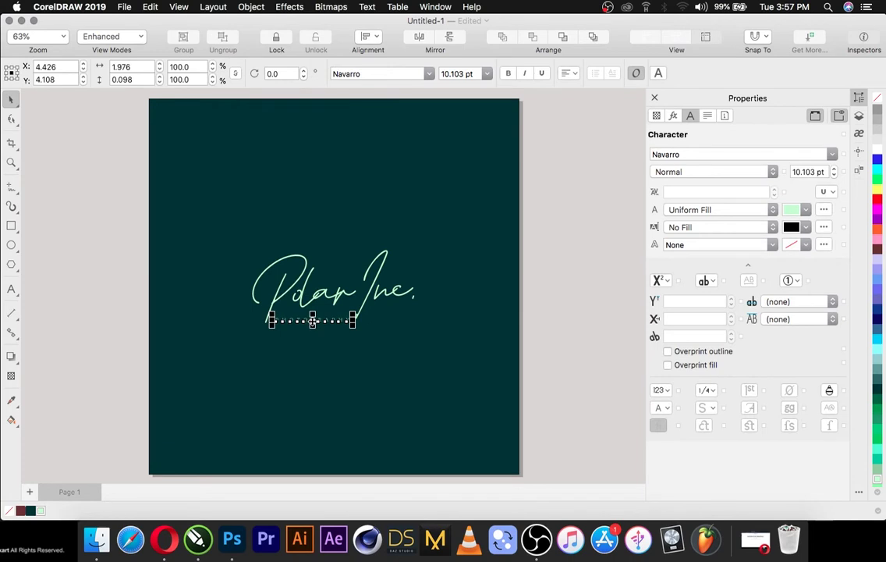
left_click_drag(312, 317, 312, 315)
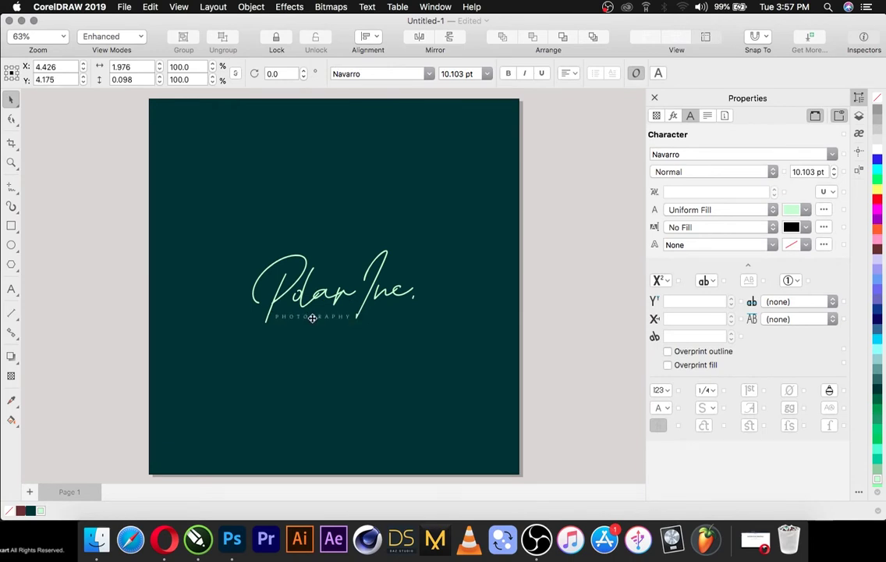
Step: Bring the black-and-white Instagram icon 2020_04_24_10_51_IMG_8921.PNG from the Camera Roll folder into the drawing
left_click(25, 263)
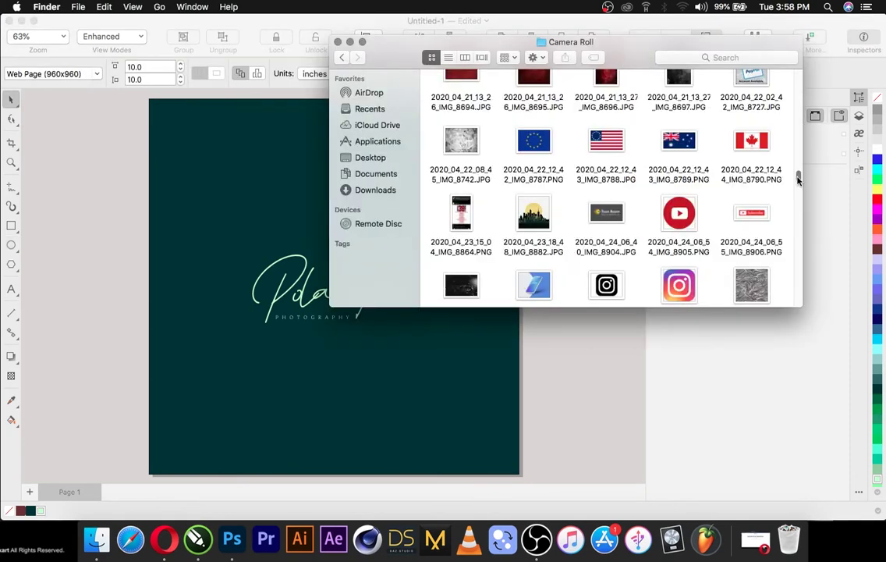
scroll(798, 180, "down", 3)
left_click_drag(600, 180, 80, 248)
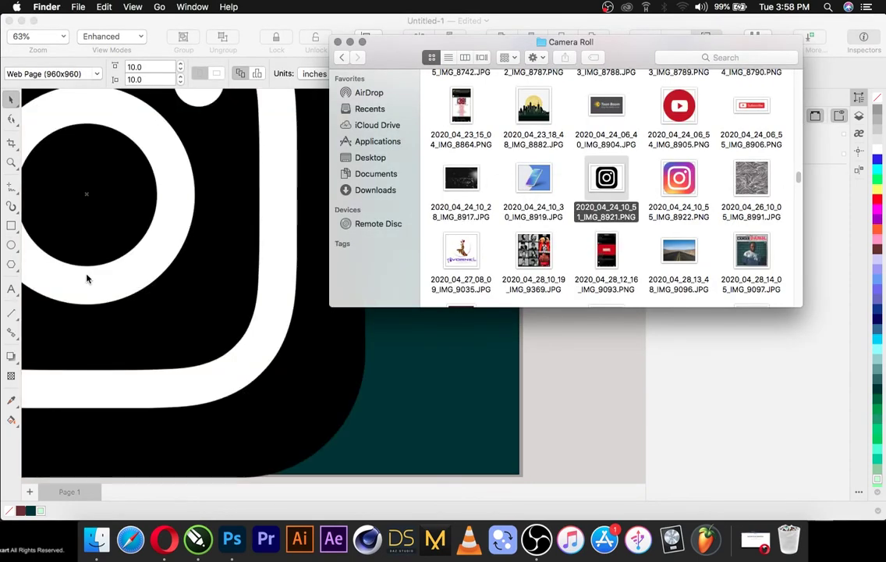
Step: Shrink the Instagram bitmap to about 27.3% (about 6.06 x 4.55 inches) and place it beside the green page
left_click(427, 391)
key("shift+F2")
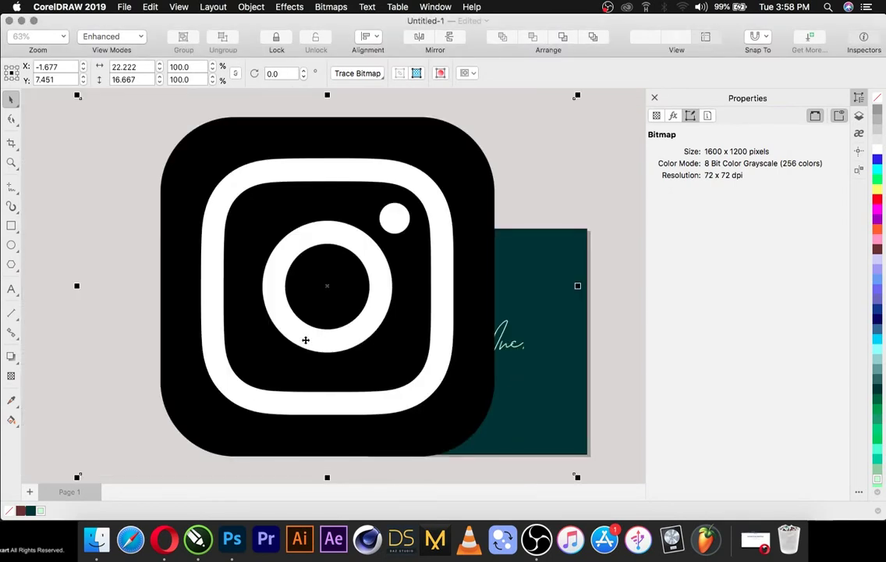
left_click_drag(576, 95, 184, 399)
left_click_drag(162, 358, 235, 225)
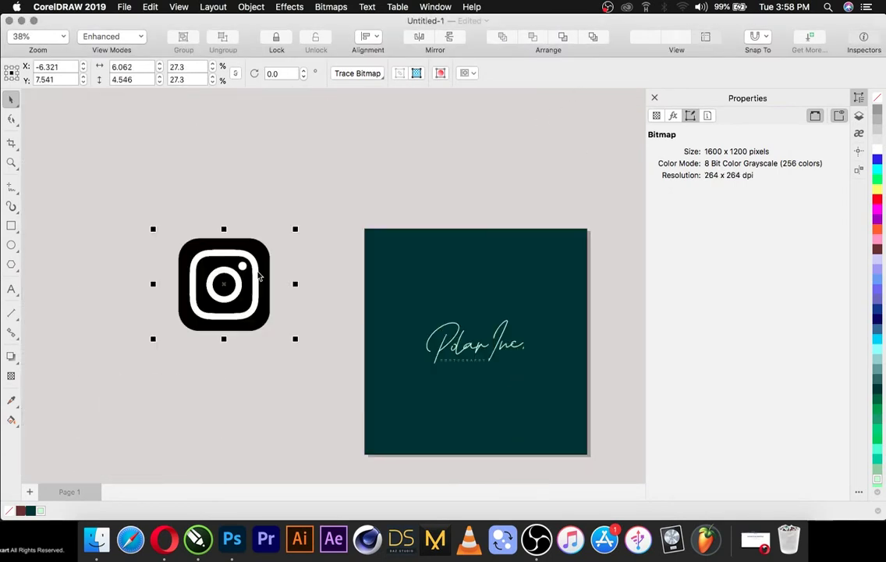
Step: Outline-trace the Instagram bitmap as Clipart and move the traced copy over the page's upper edge, at about X 3.1, Y 10.37 inches
left_click(380, 78)
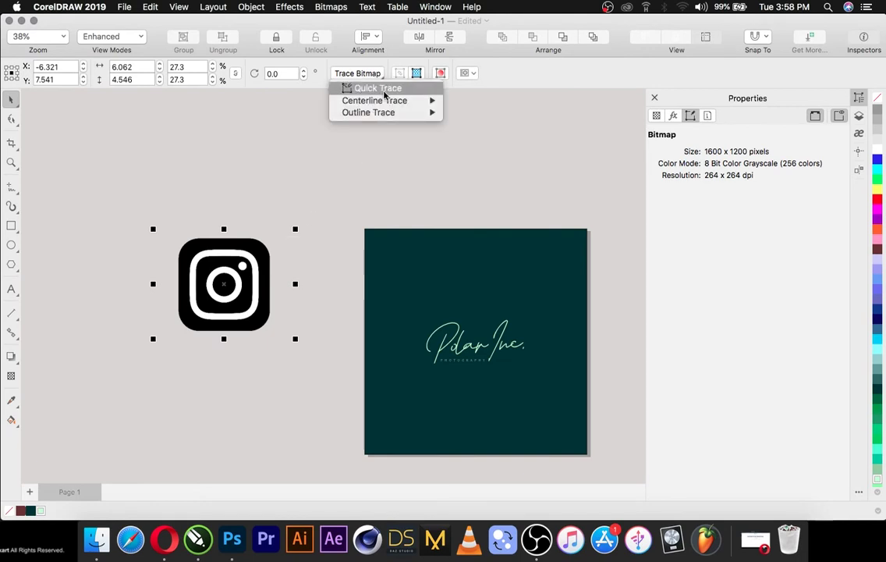
mouse_move(387, 116)
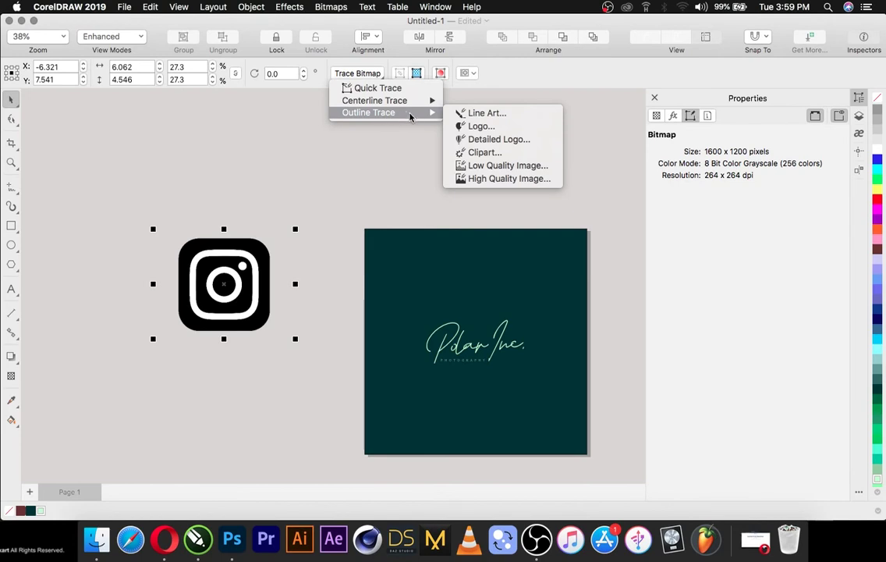
left_click(485, 159)
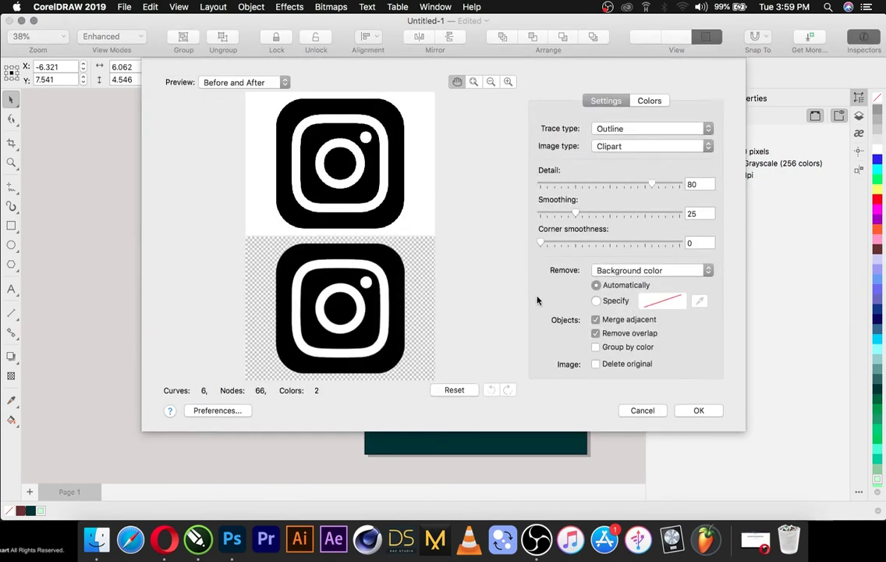
left_click(694, 412)
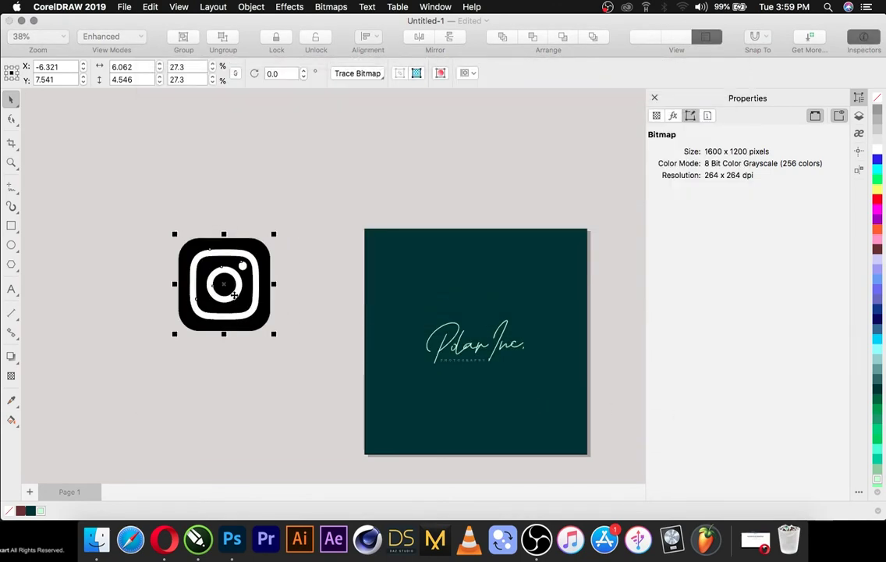
left_click_drag(219, 284, 428, 220)
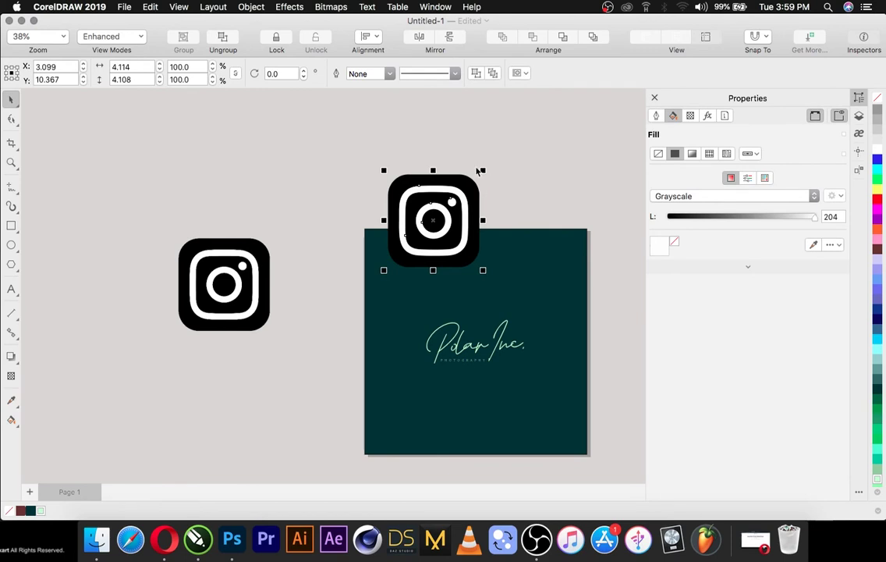
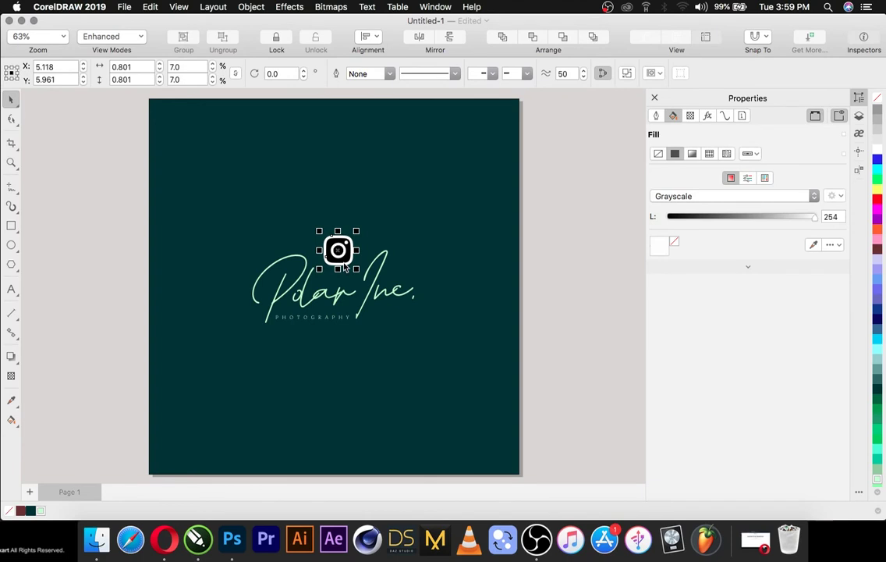
Step: Delete the black rounded-square and centre-disc pieces of the small traced icon, keeping only its white camera shapes
key("Escape")
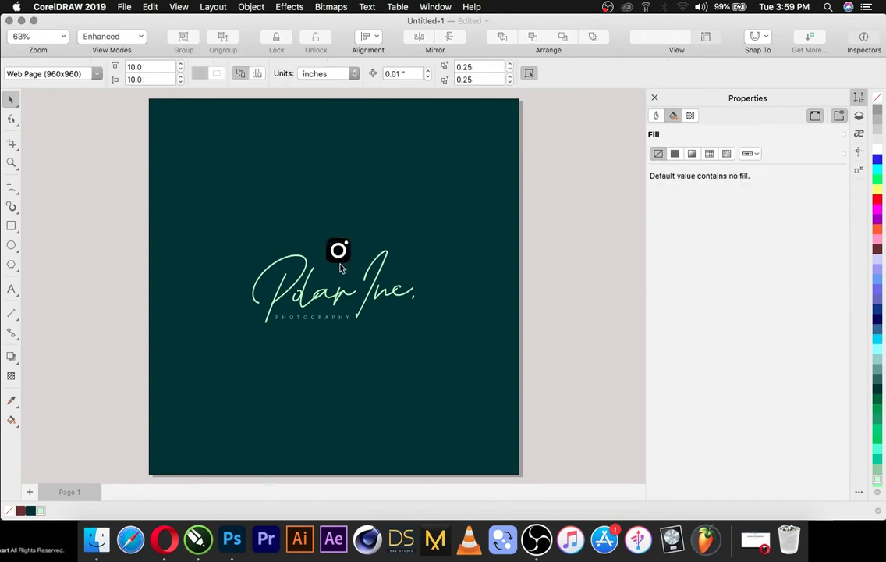
left_click(340, 251)
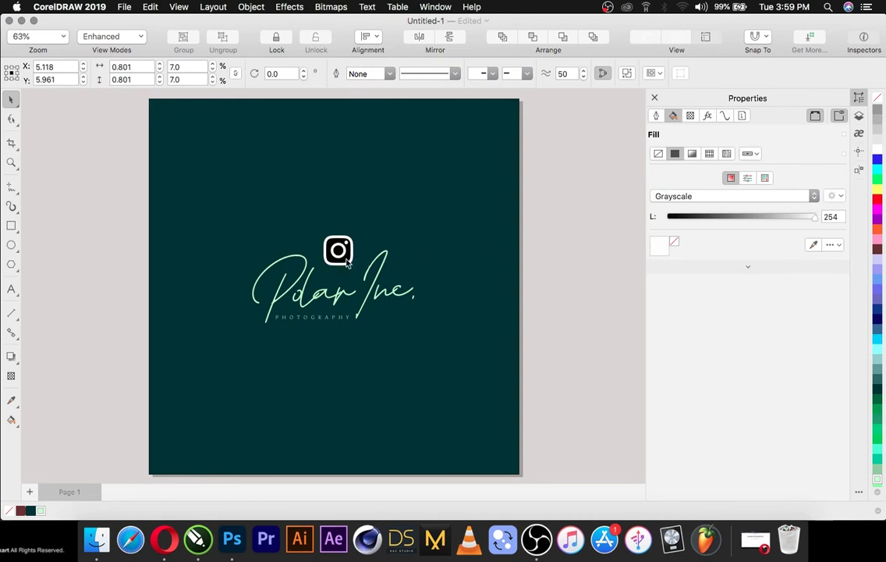
left_click(347, 264)
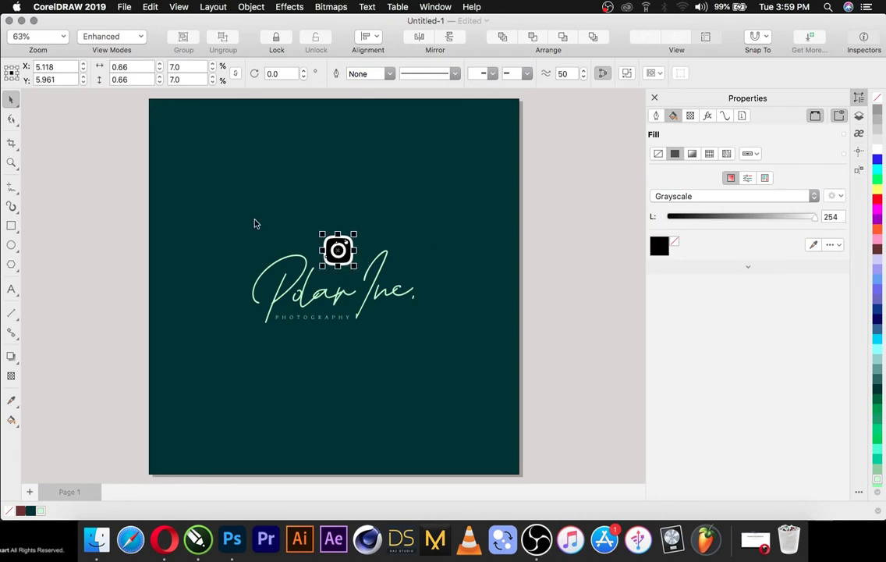
left_click(117, 190)
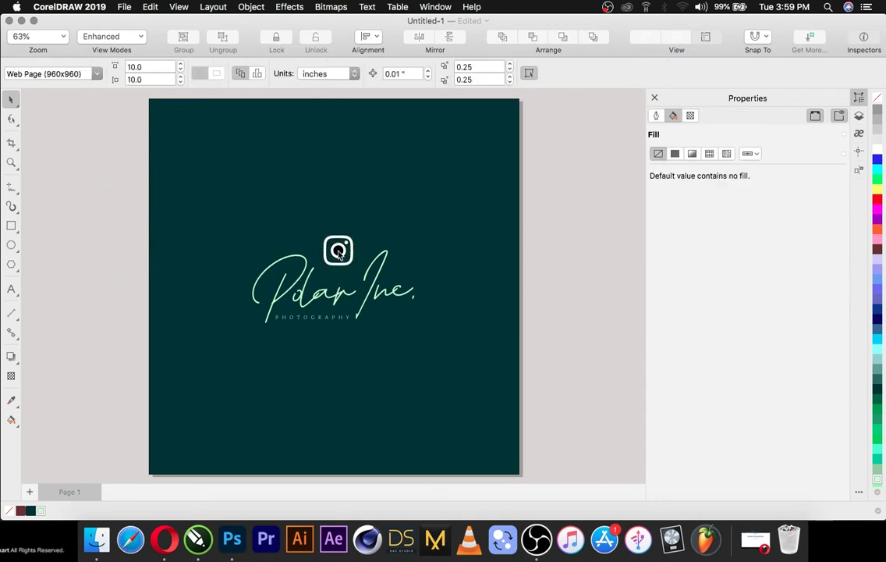
left_click(339, 254)
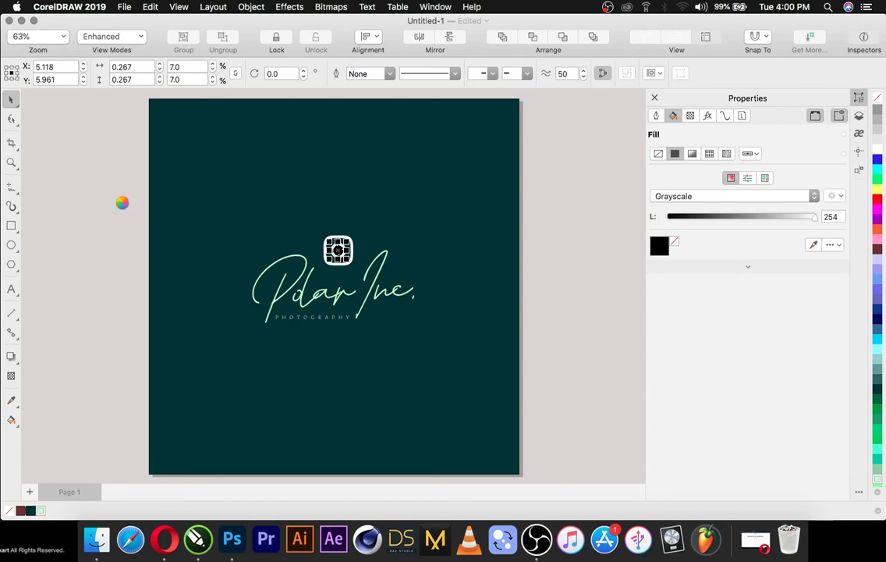
Step: Fill all the camera icon's parts with light mint green (#CCFFCC) and lower it slightly to about X 5.15, Y 5.85 inches
left_click_drag(117, 199, 337, 290)
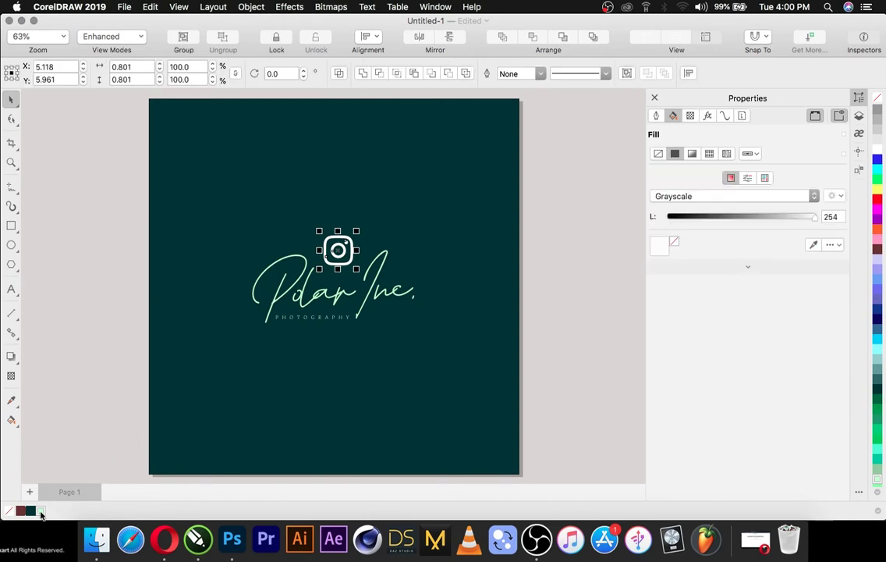
left_click_drag(97, 175, 386, 289)
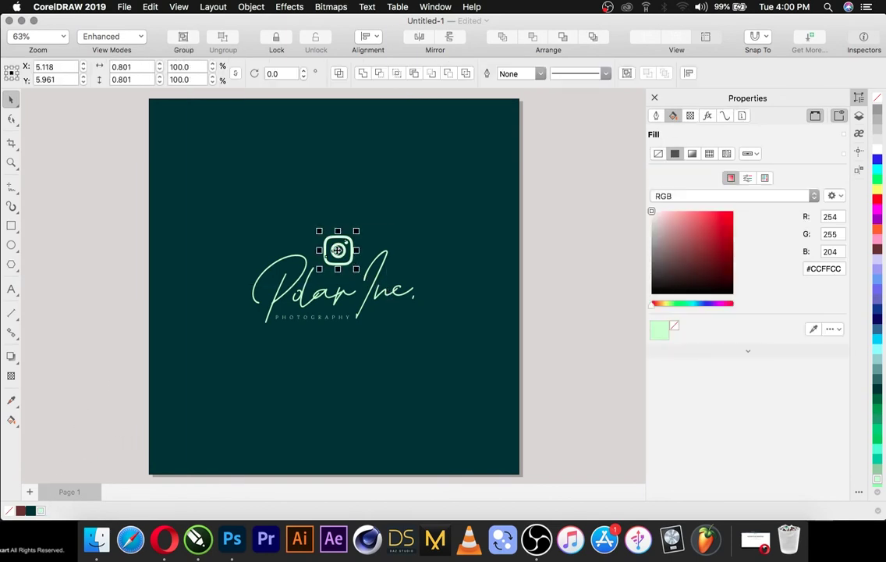
left_click_drag(339, 251, 339, 252)
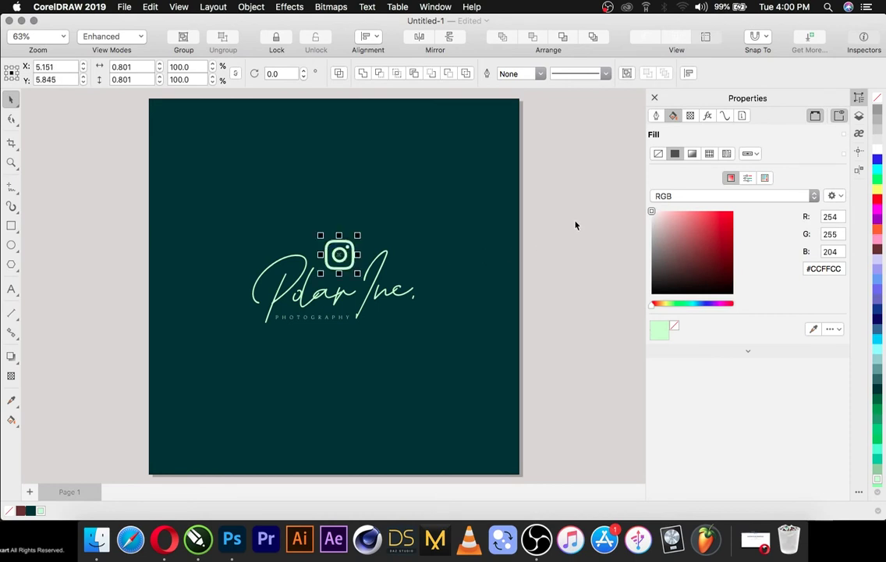
left_click_drag(94, 183, 467, 362)
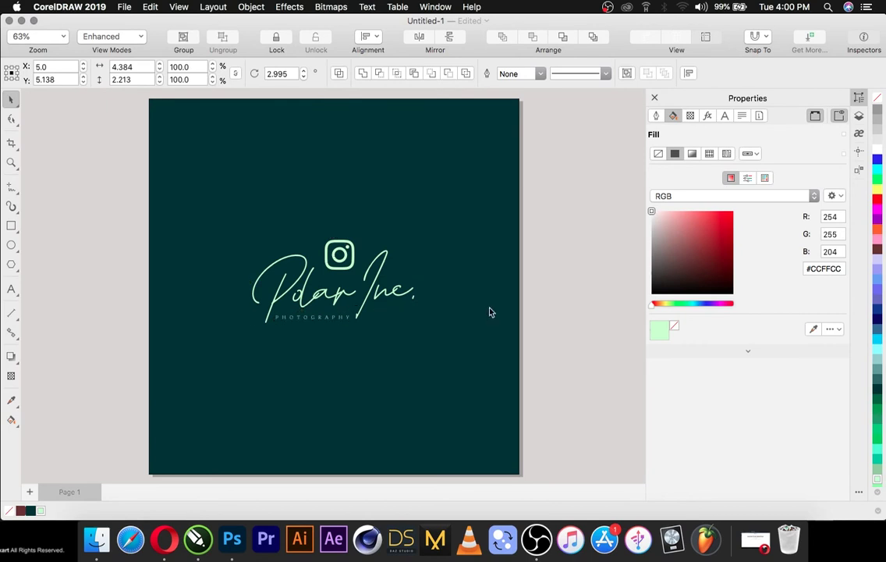
key("Escape")
left_click(374, 292)
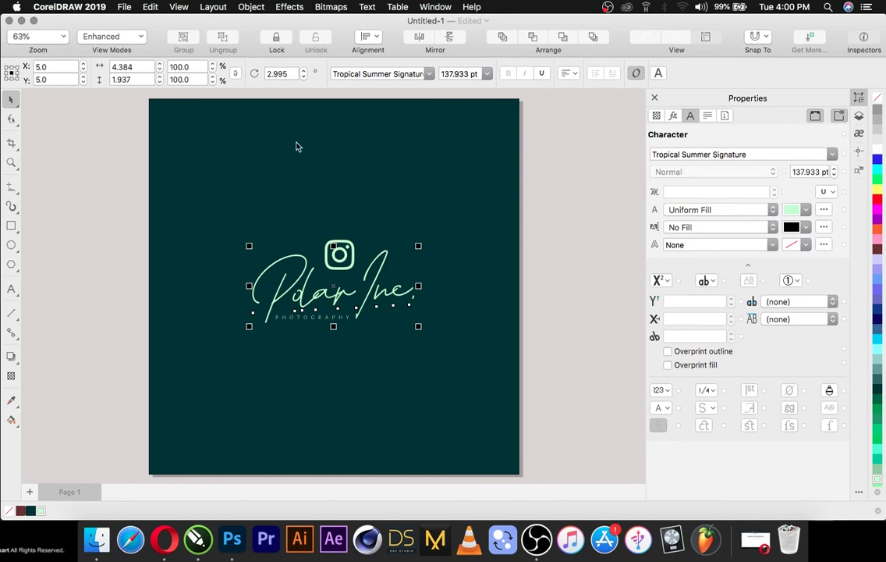
left_click(619, 93)
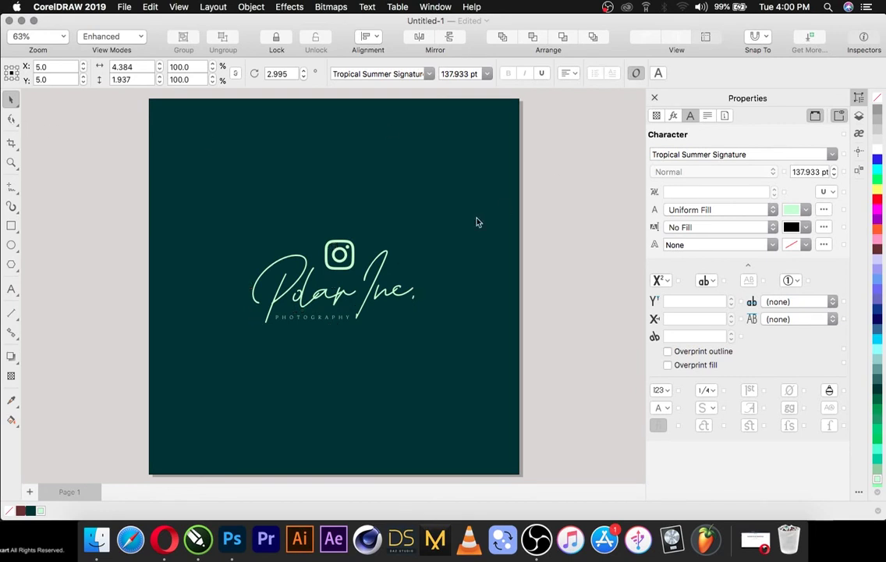
Step: Draw a yellow-filled rectangle about 2.11 x 0.72 inches covering the foot of the "I" in "Polar Inc."
left_click(381, 270)
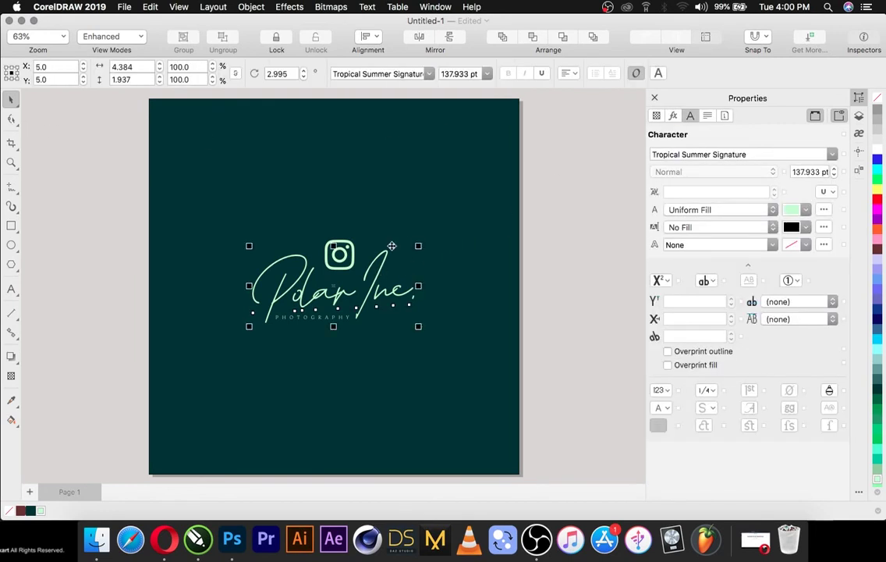
key("F6")
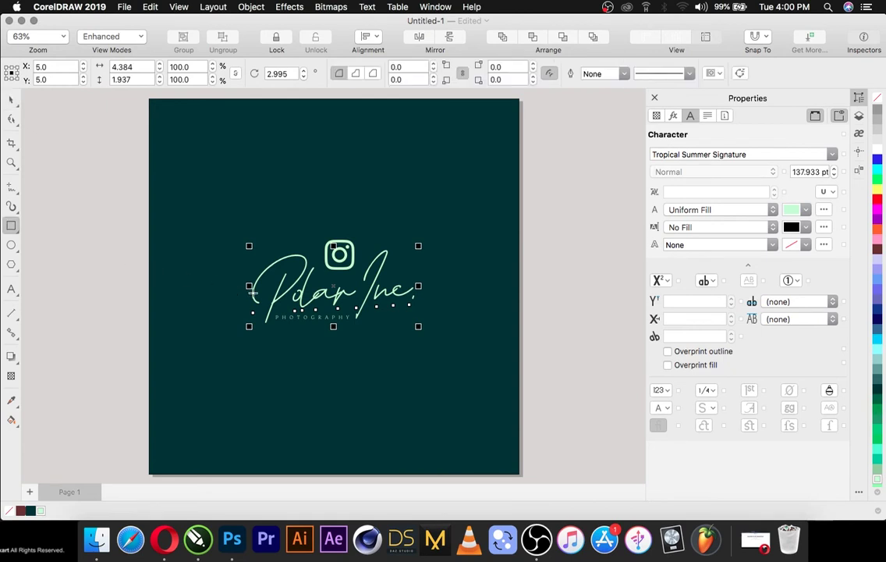
mouse_move(341, 302)
left_mouse_down()
mouse_move(402, 307)
mouse_move(425, 336)
left_mouse_up()
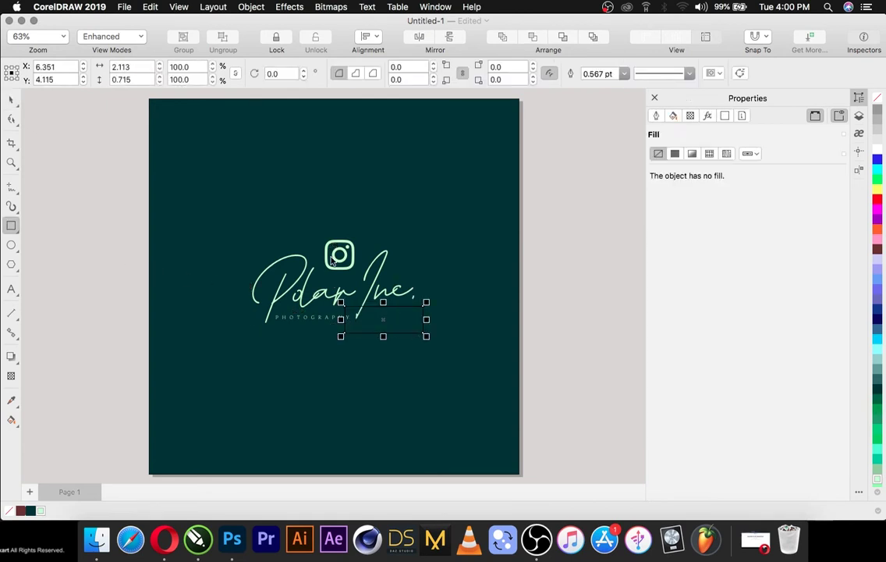
left_click(877, 191)
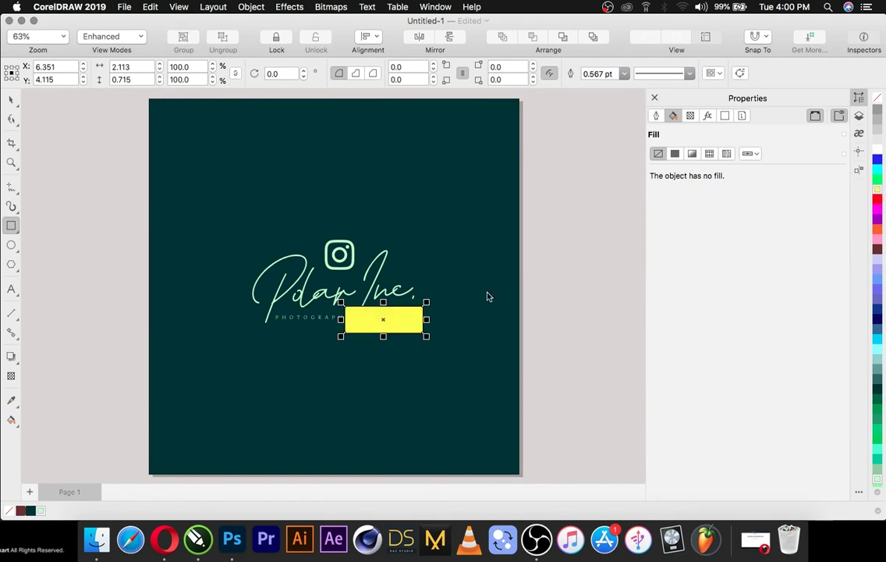
Step: Cut the foot of the "I" off the "Polar Inc." lettering by subtracting the yellow rectangle in front from it
left_click(11, 100)
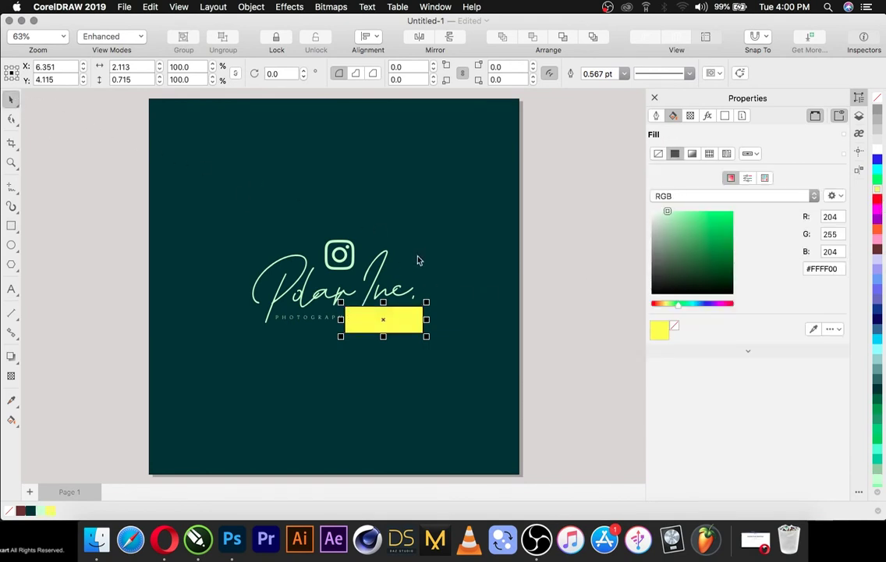
left_click(380, 279, "shift")
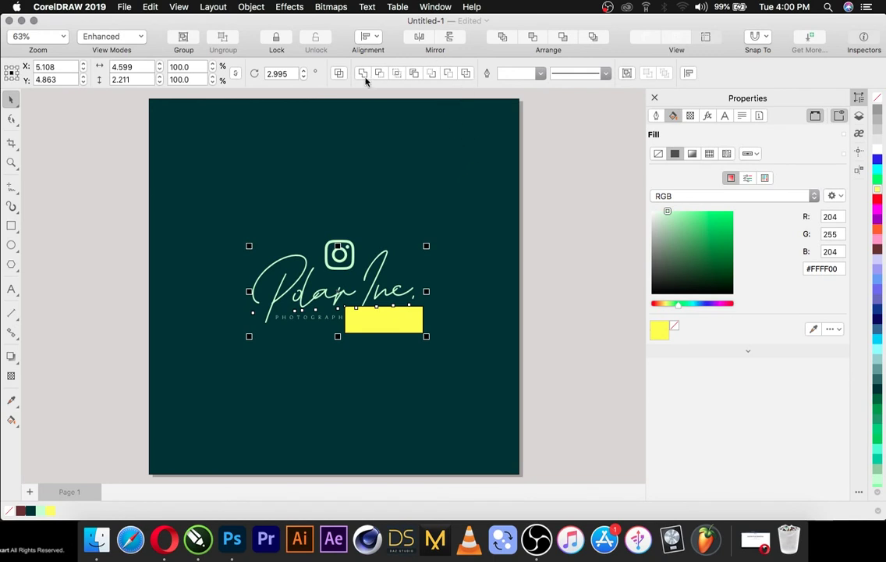
left_click(449, 74)
left_click(414, 310)
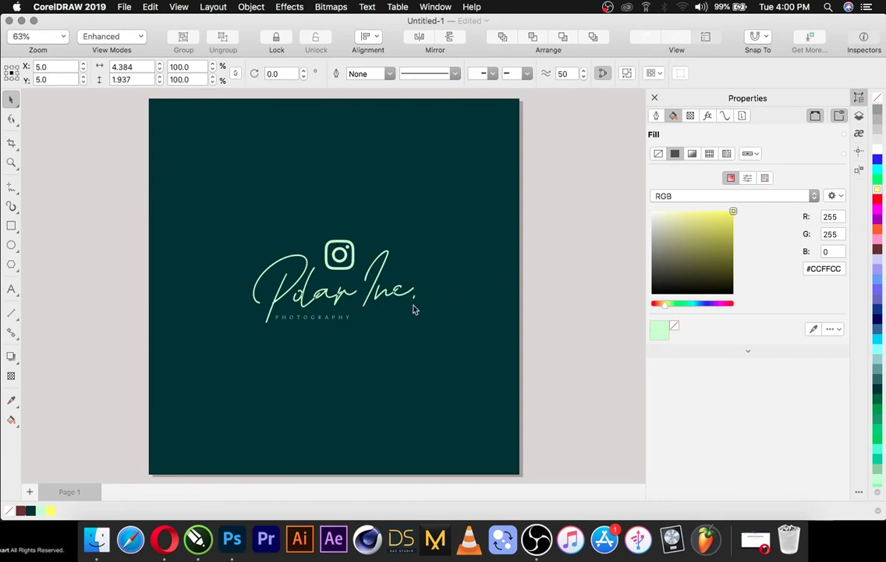
Step: Widen the letter spacing of the "PHOTOGRAPHY" text so it extends to the end of "Inc."
left_click(348, 318)
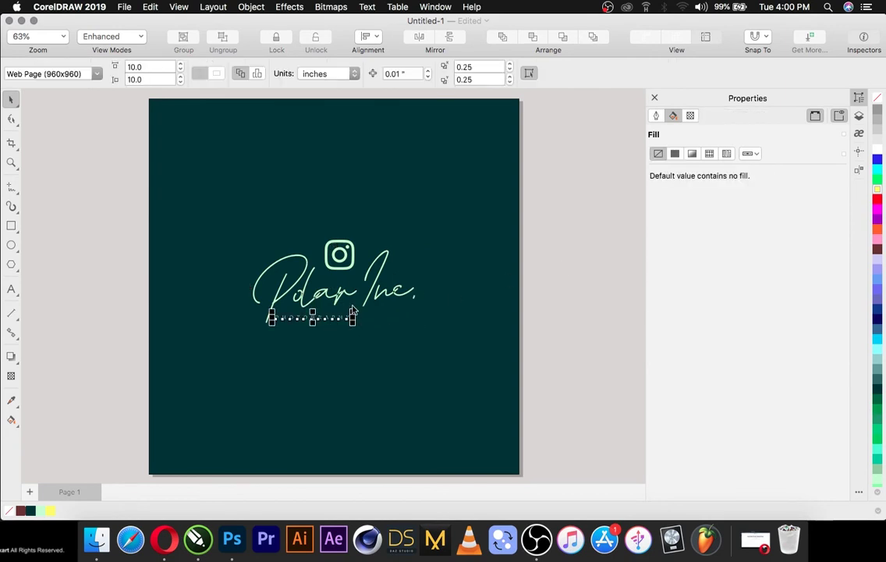
left_click_drag(353, 312, 412, 323)
left_click(11, 118)
left_click(11, 99)
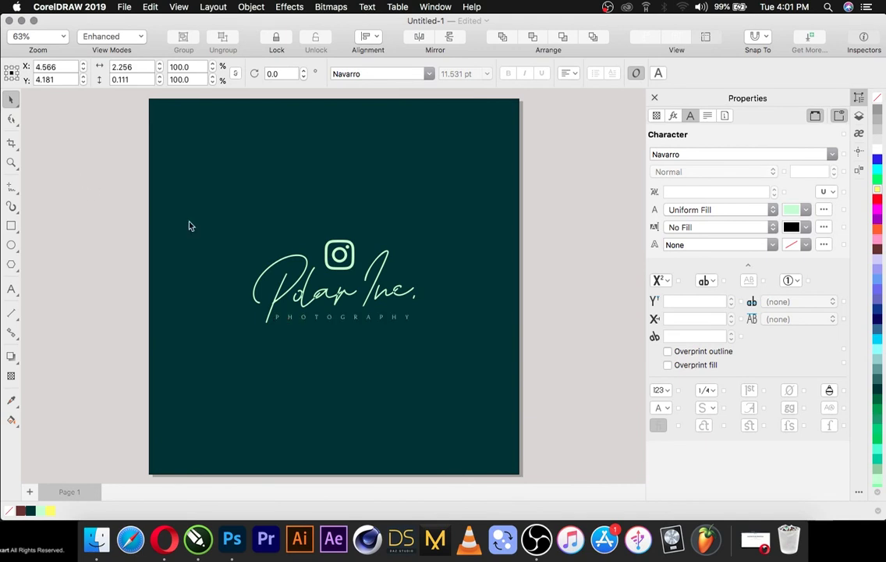
Step: Group the camera icon, "Polar Inc." and "PHOTOGRAPHY", and centre the group on the page at X 5.0, Y 5.0 inches
left_click_drag(188, 227, 465, 348)
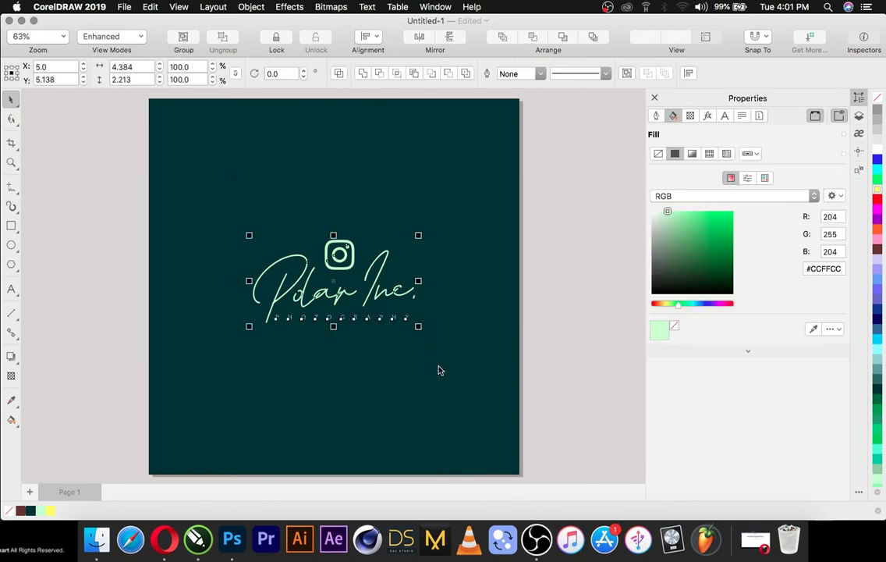
key("super+g")
key("p")
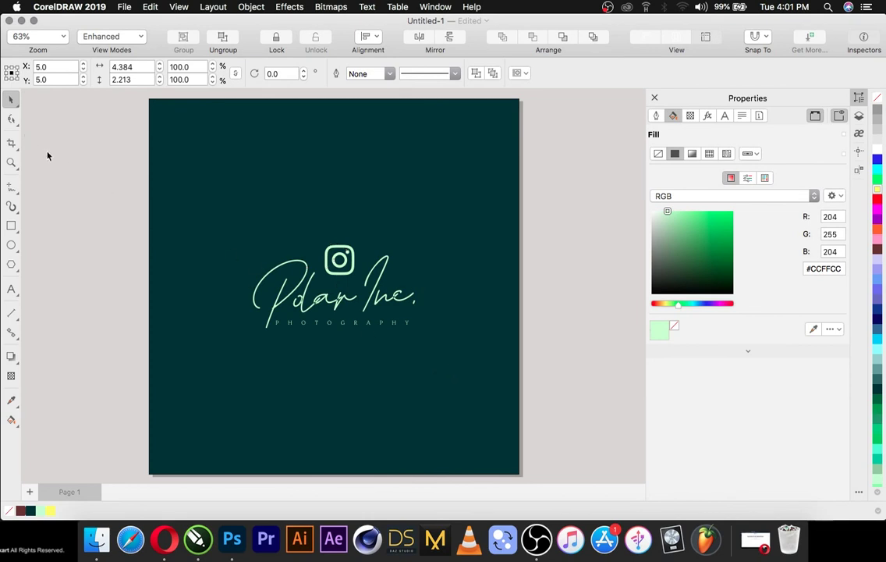
left_click(317, 159)
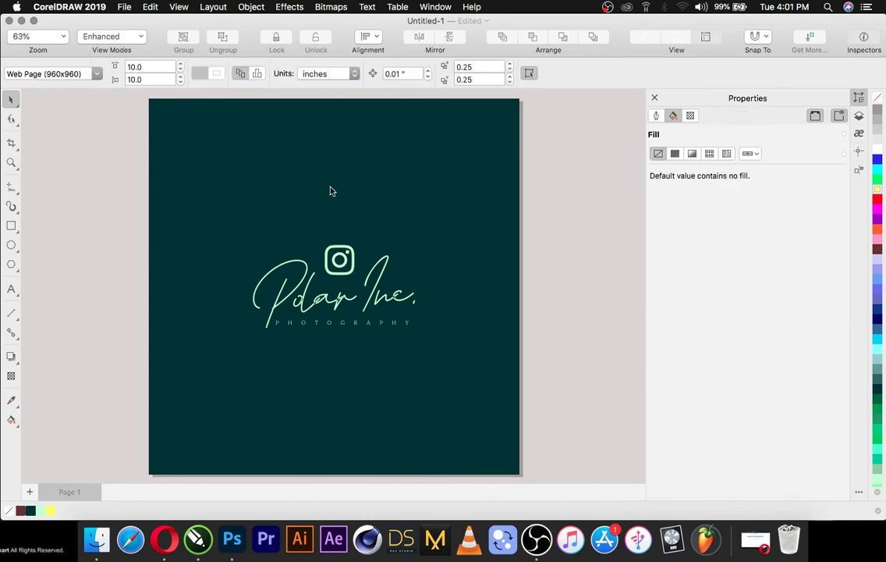